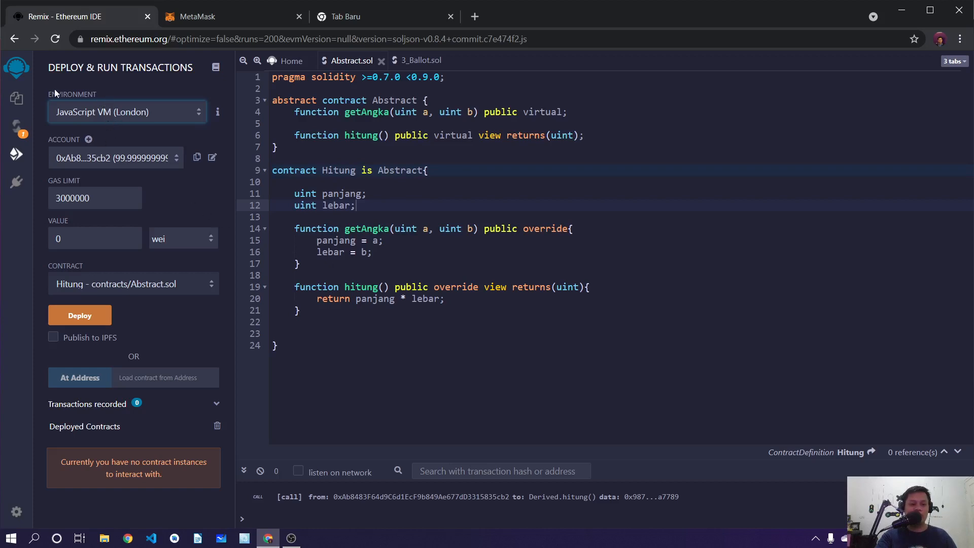
- Try to switch the deployment environment to Injected Web3
click(142, 114)
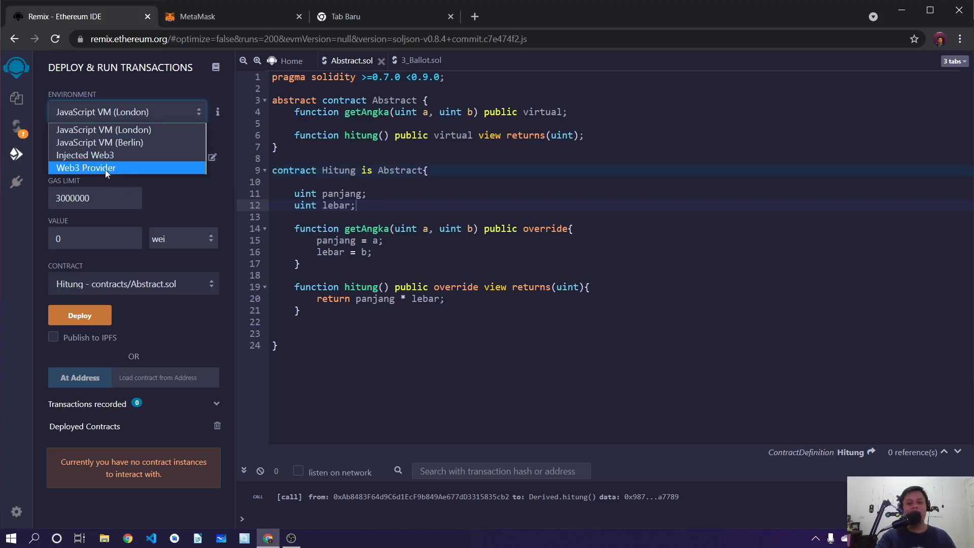
click(134, 88)
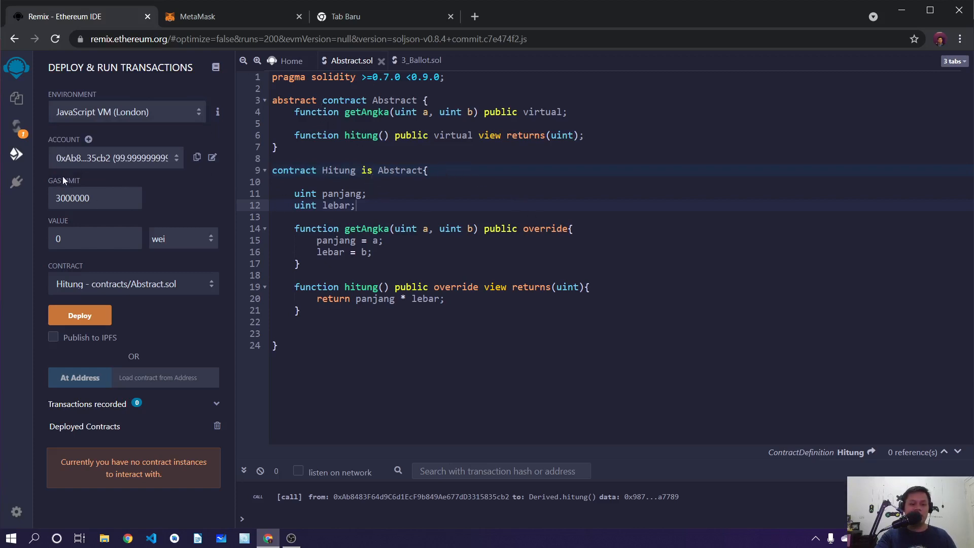
click(115, 113)
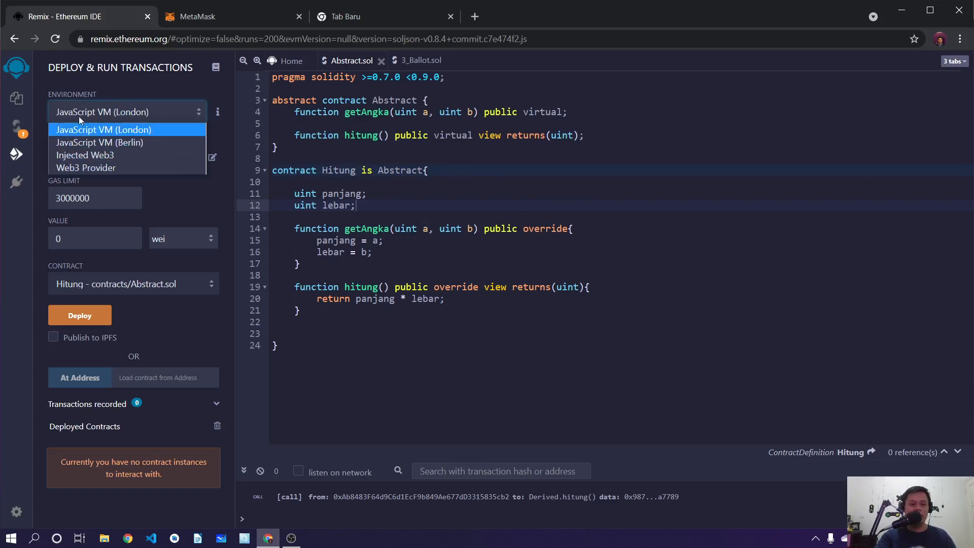
click(99, 155)
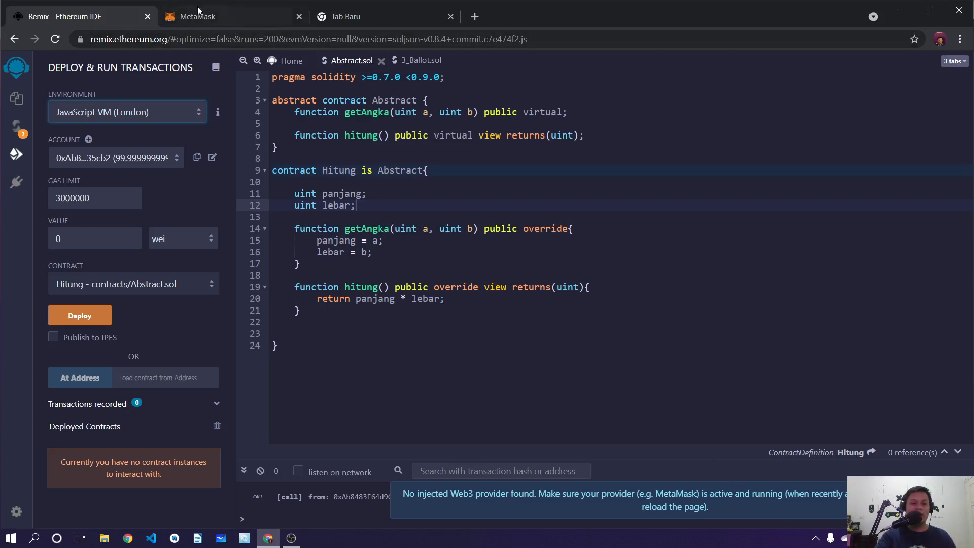
- Look through the feature sections of the MetaMask home page
click(196, 20)
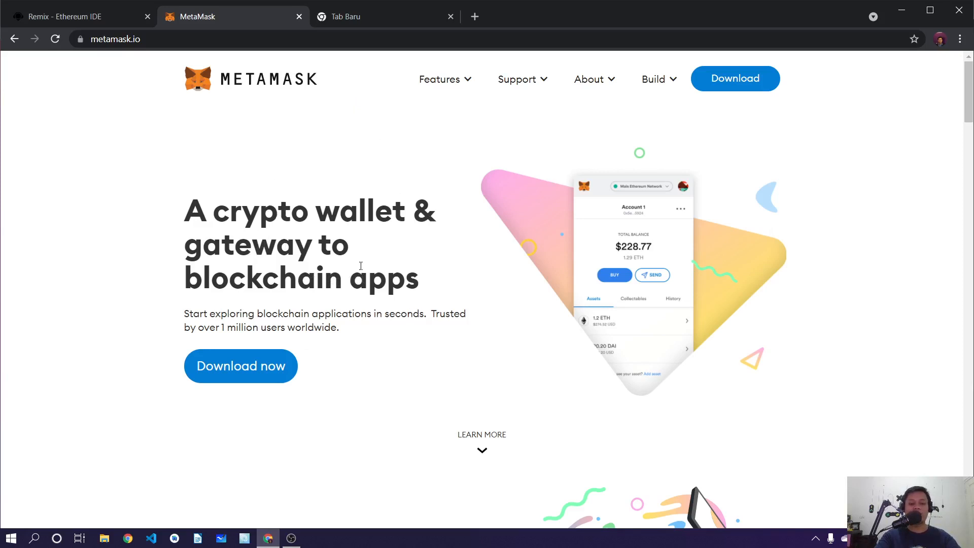
scroll(447, 310, down, 3)
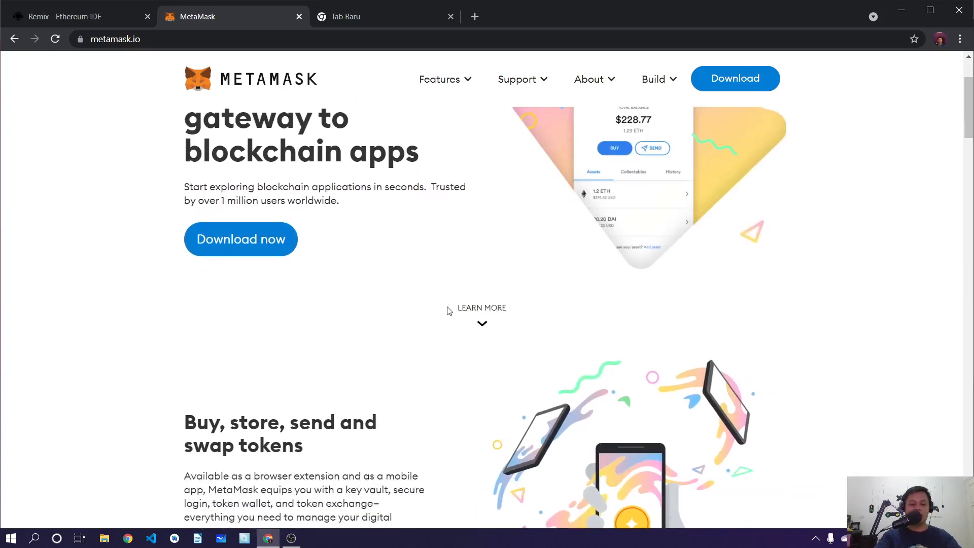
scroll(446, 312, down, 5)
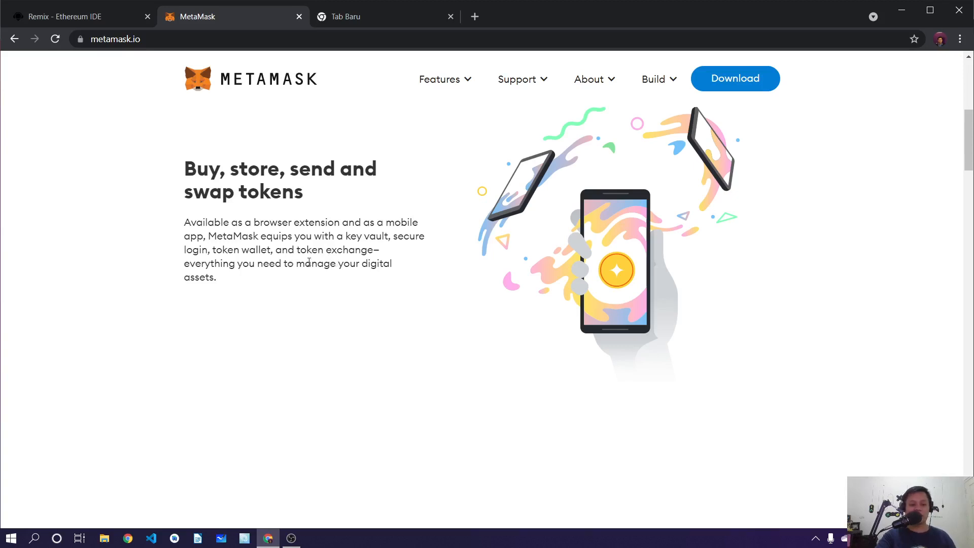
scroll(309, 262, down, 6)
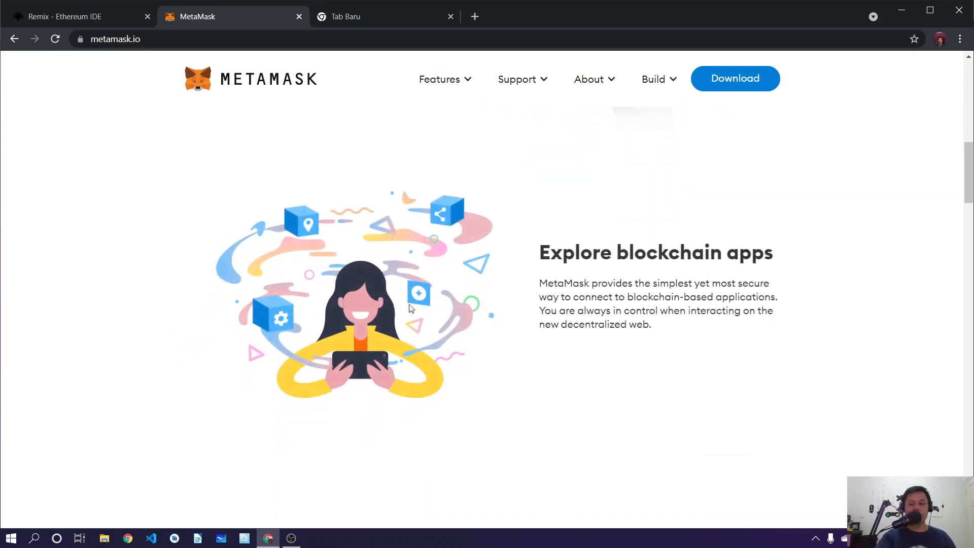
scroll(559, 325, down, 8)
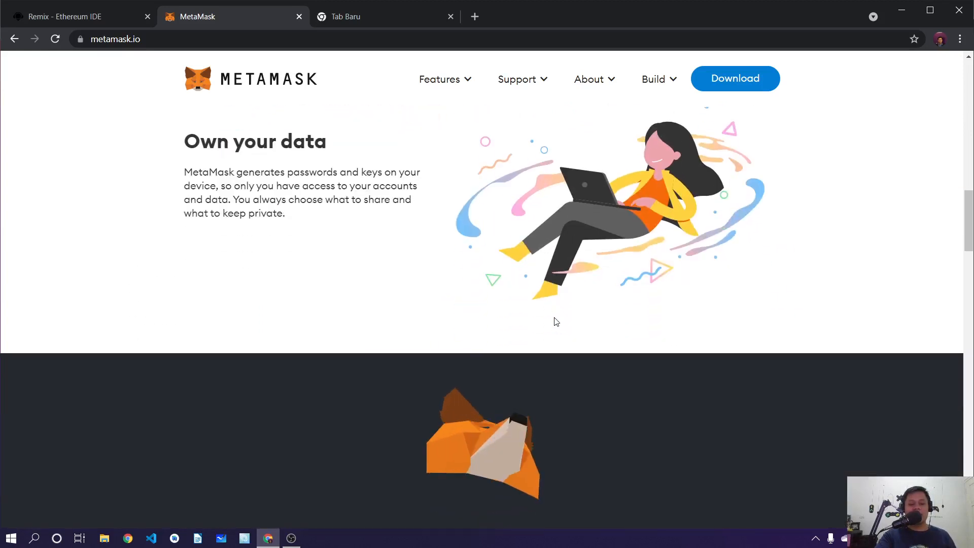
scroll(558, 319, up, 12)
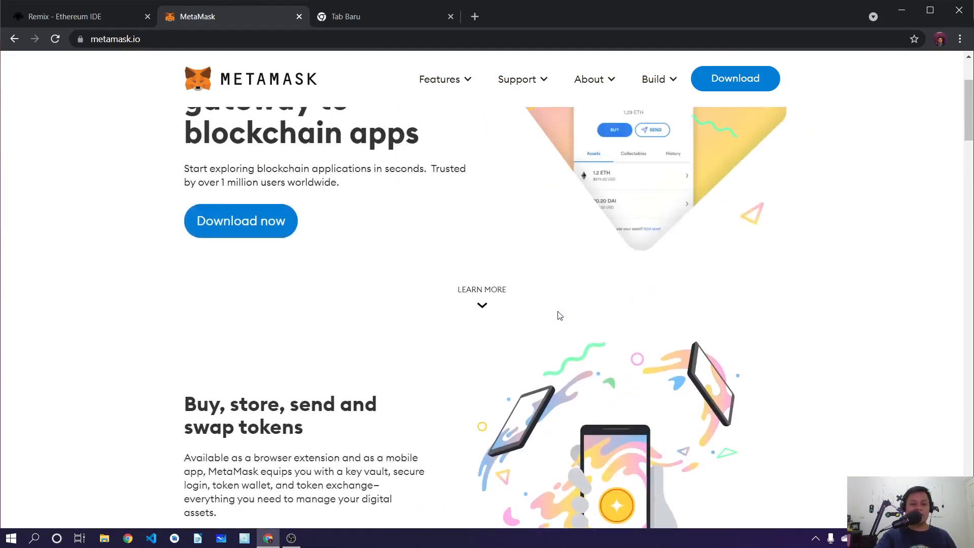
scroll(560, 316, up, 3)
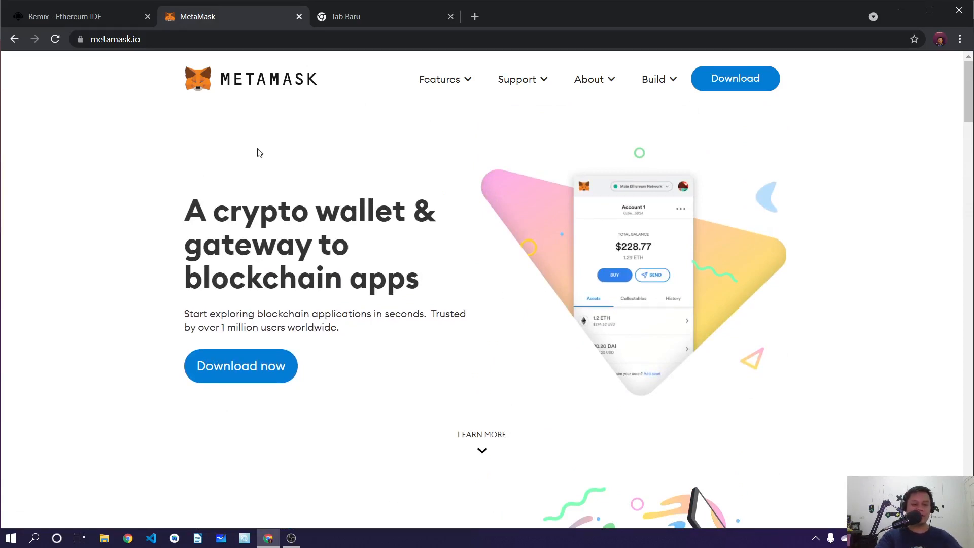
- Open MetaMask's Chrome Web Store listing through its download page and close the empty browser tab
click(242, 367)
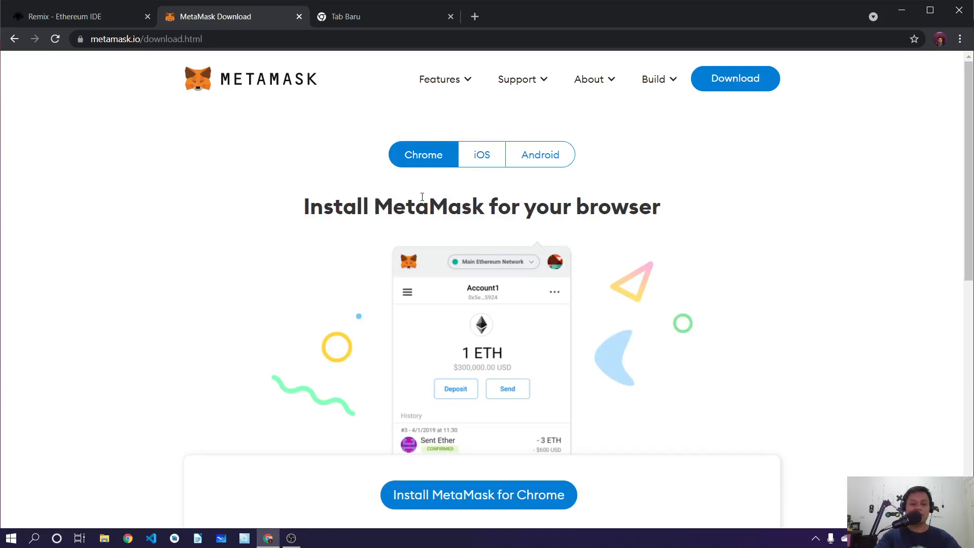
scroll(383, 257, down, 2)
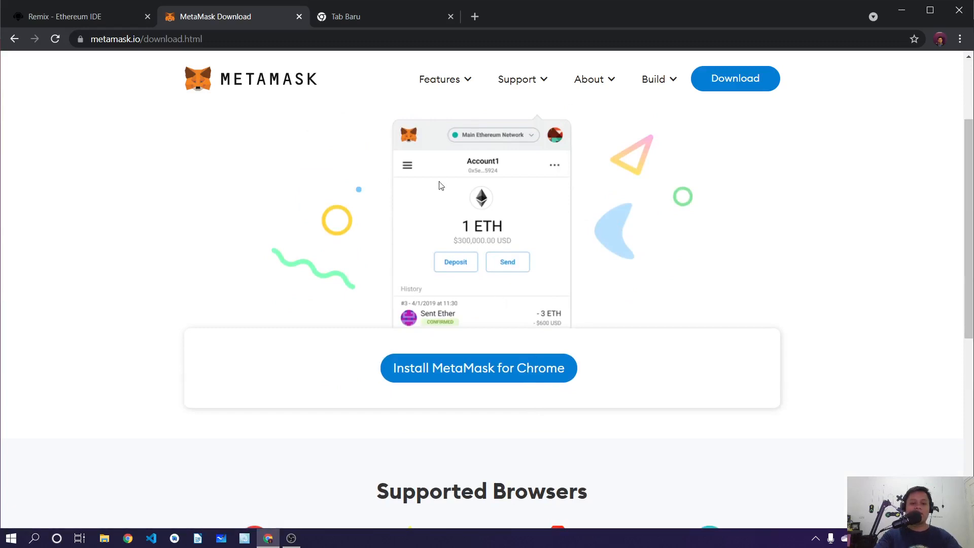
click(450, 373)
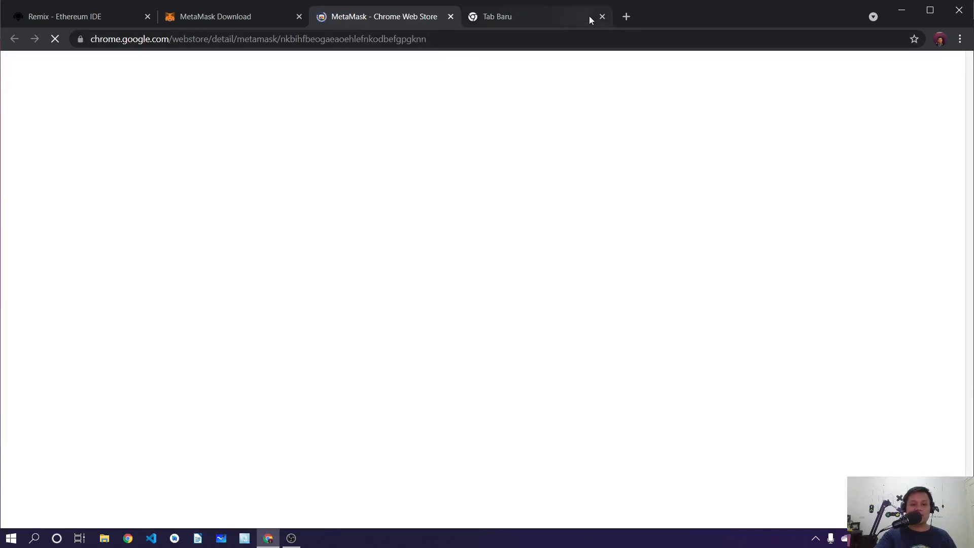
click(602, 16)
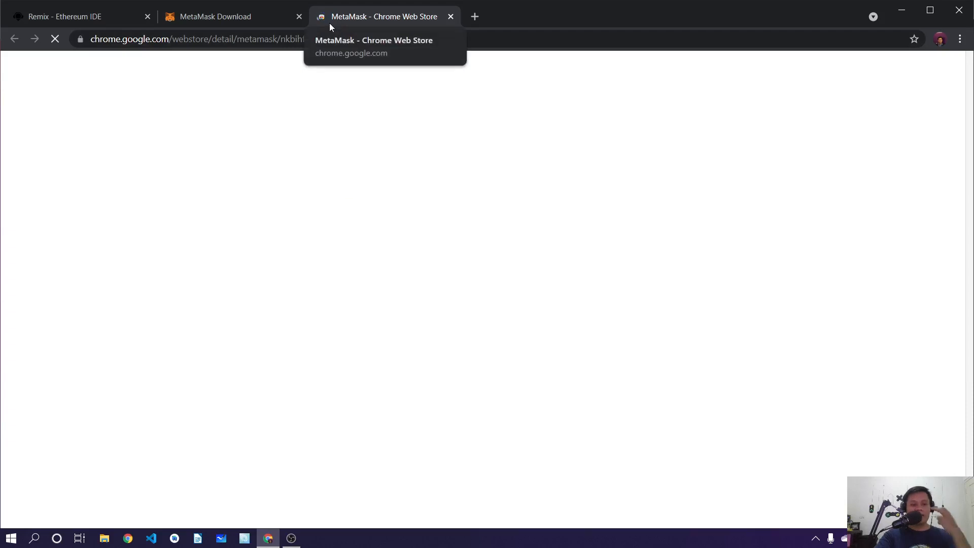
click(206, 23)
click(50, 16)
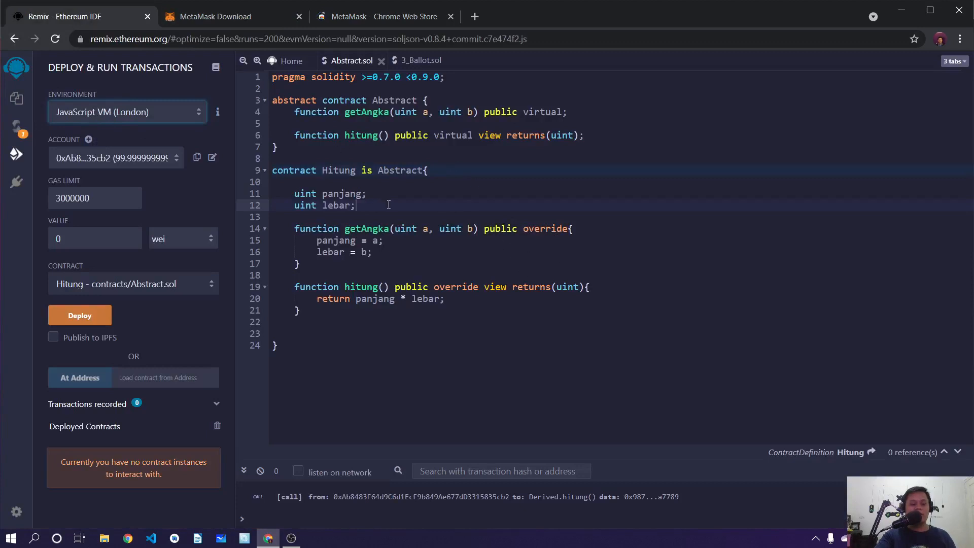
click(355, 23)
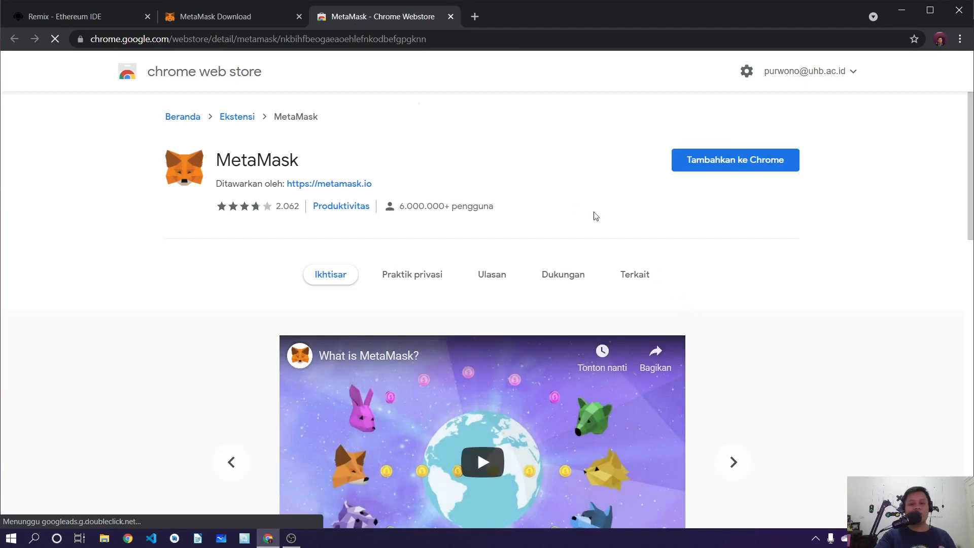
- Add the MetaMask extension to Chrome and approve its permissions
scroll(554, 216, down, 1)
scroll(649, 215, up, 1)
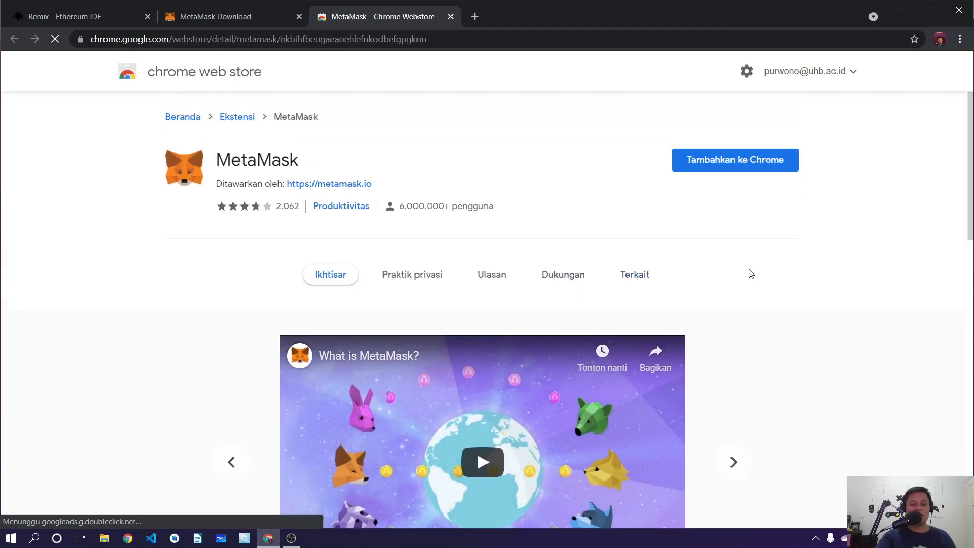
scroll(773, 299, down, 4)
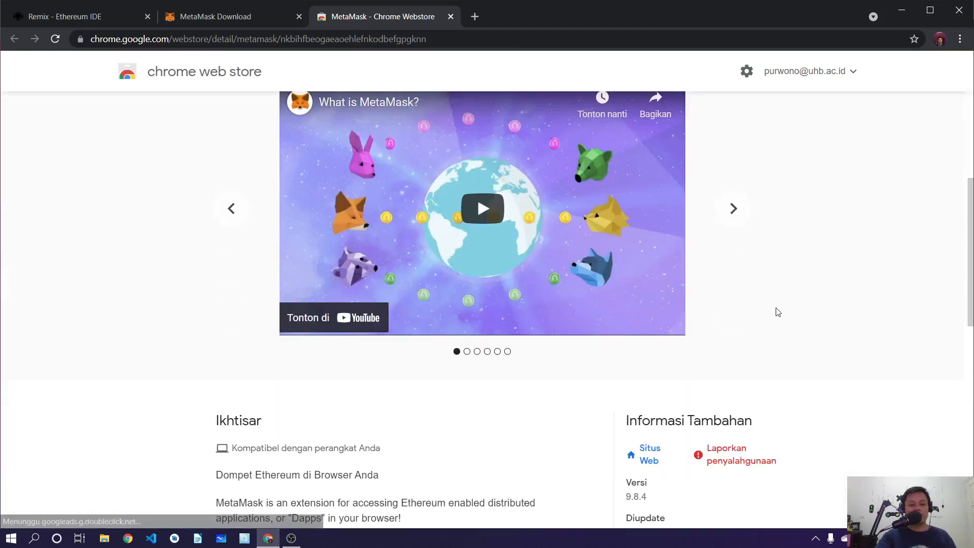
scroll(775, 310, up, 4)
click(736, 160)
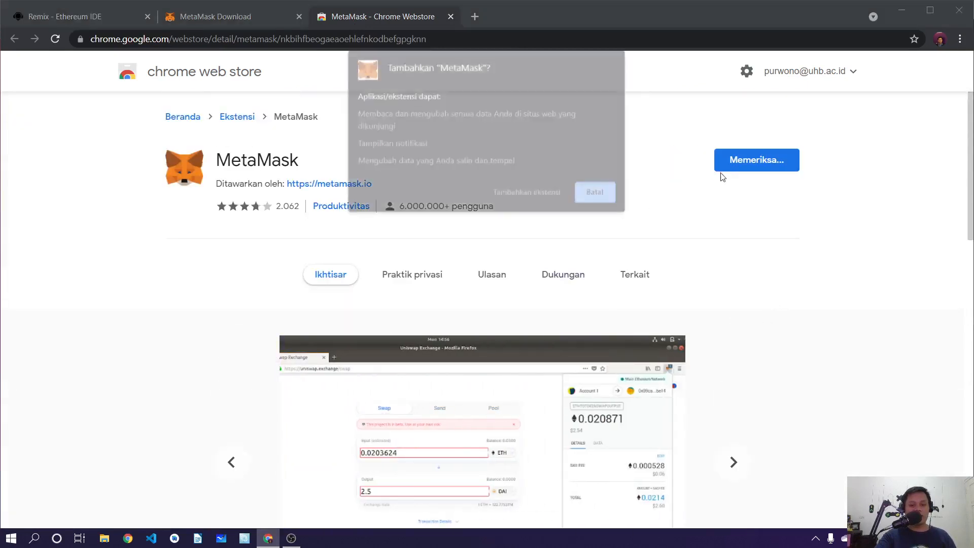
click(528, 194)
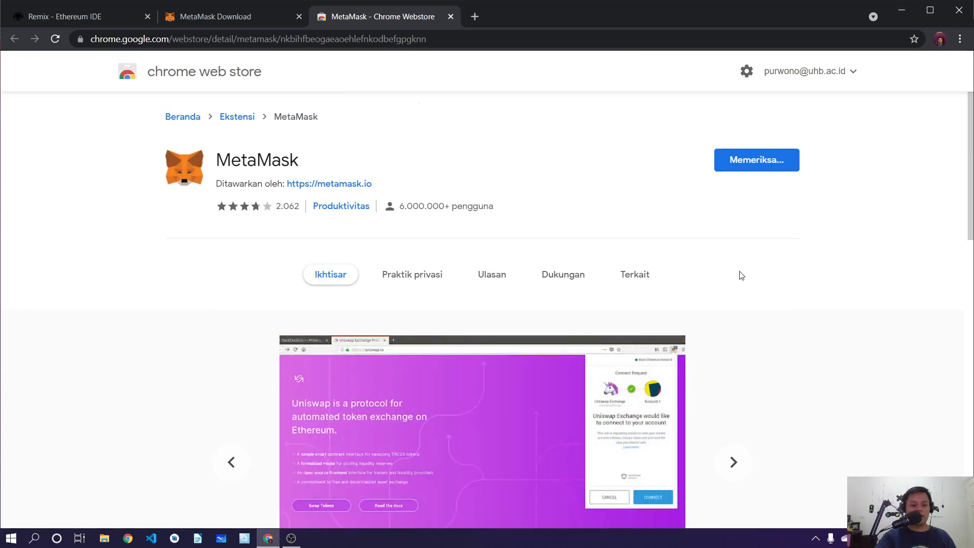
scroll(194, 350, down, 10)
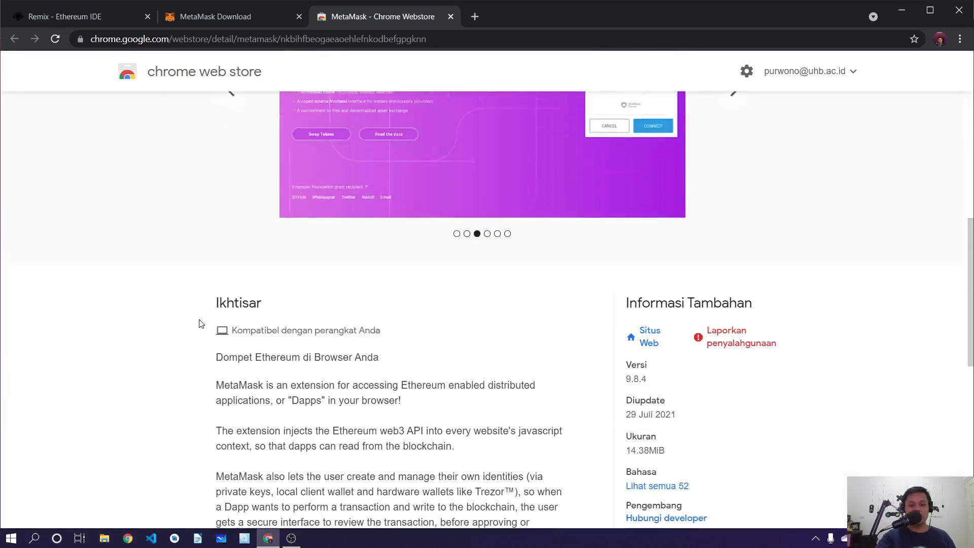
scroll(202, 310, down, 4)
scroll(750, 302, up, 9)
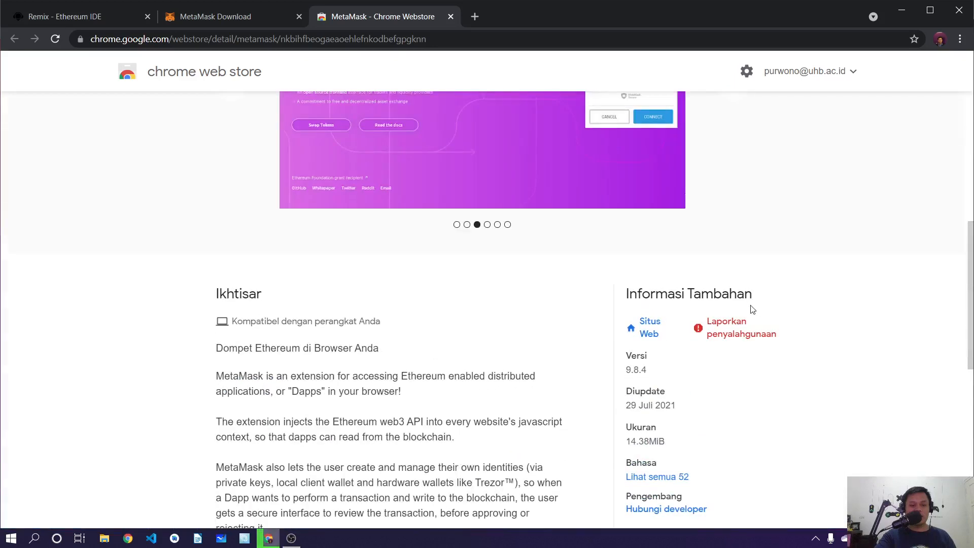
scroll(701, 357, down, 2)
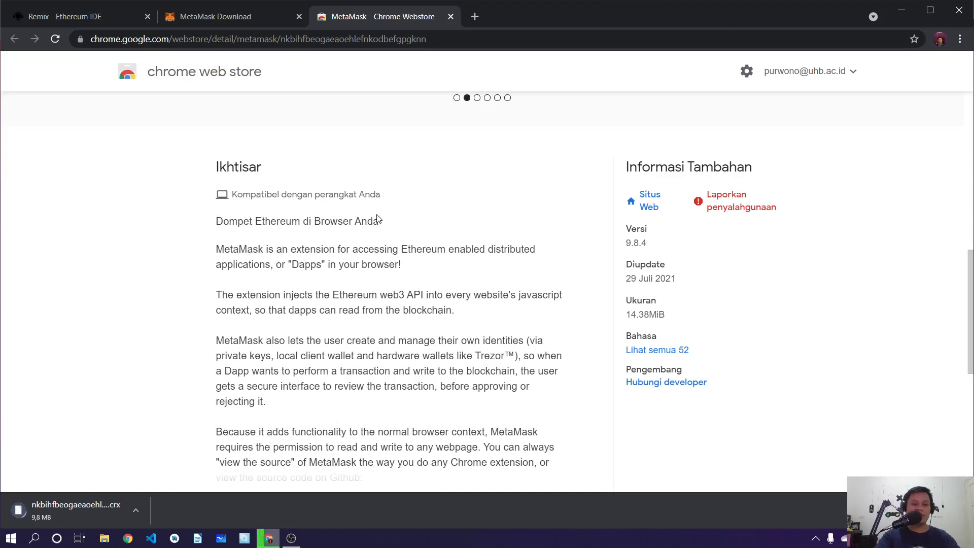
click(60, 15)
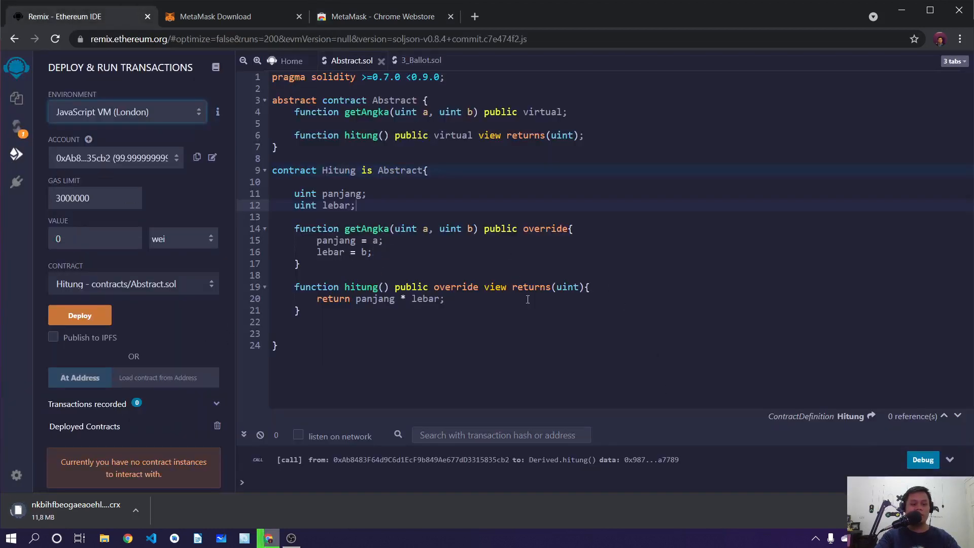
click(348, 16)
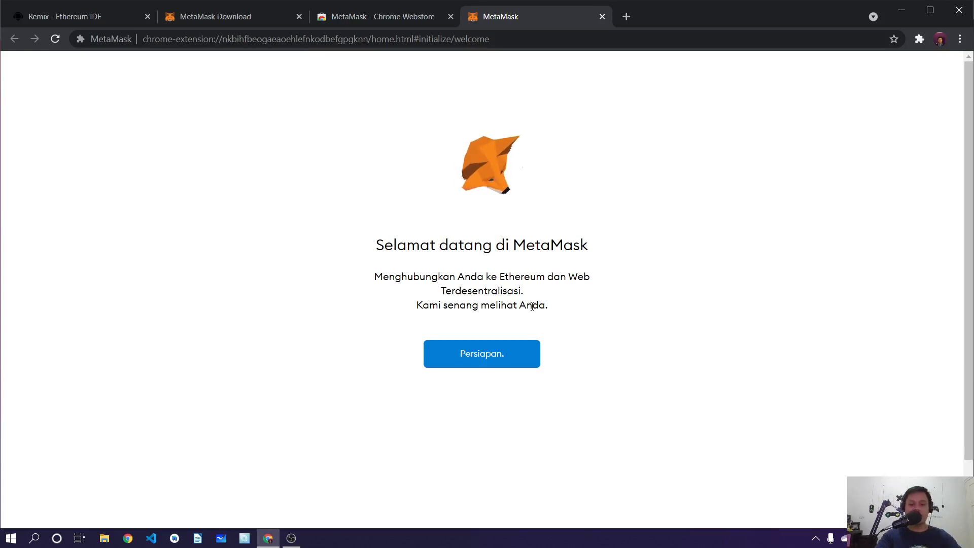
- Start the MetaMask setup by choosing to create a new wallet and agreeing to usage data collection
click(482, 355)
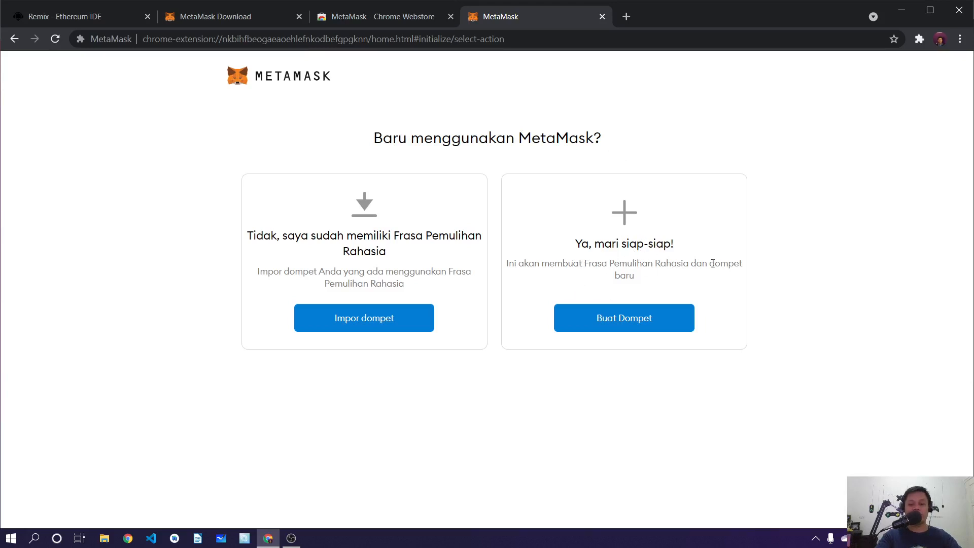
click(625, 319)
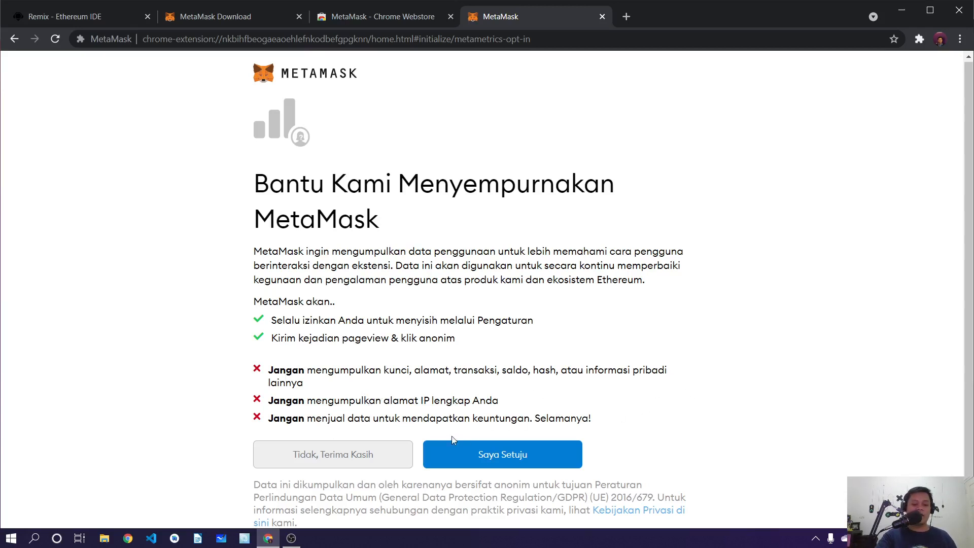
click(495, 458)
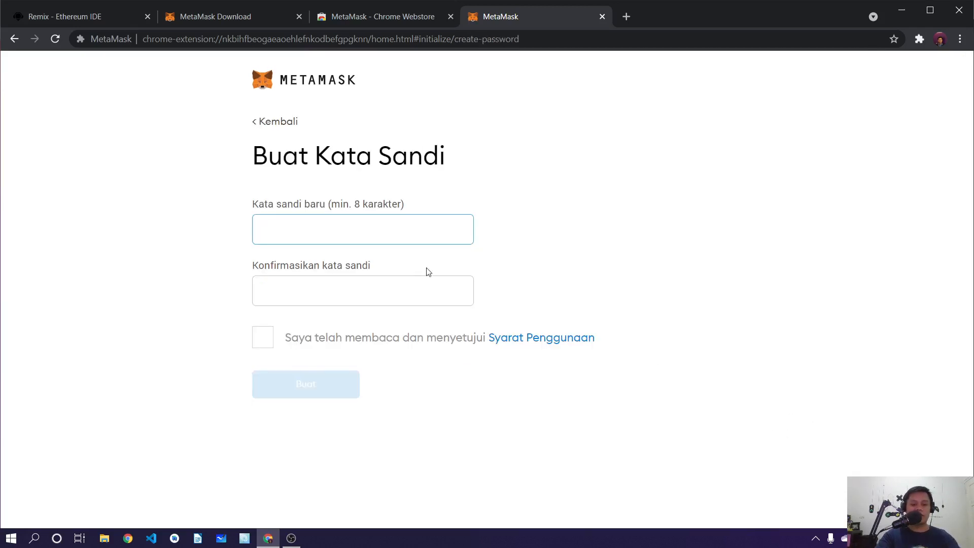
text(••••)
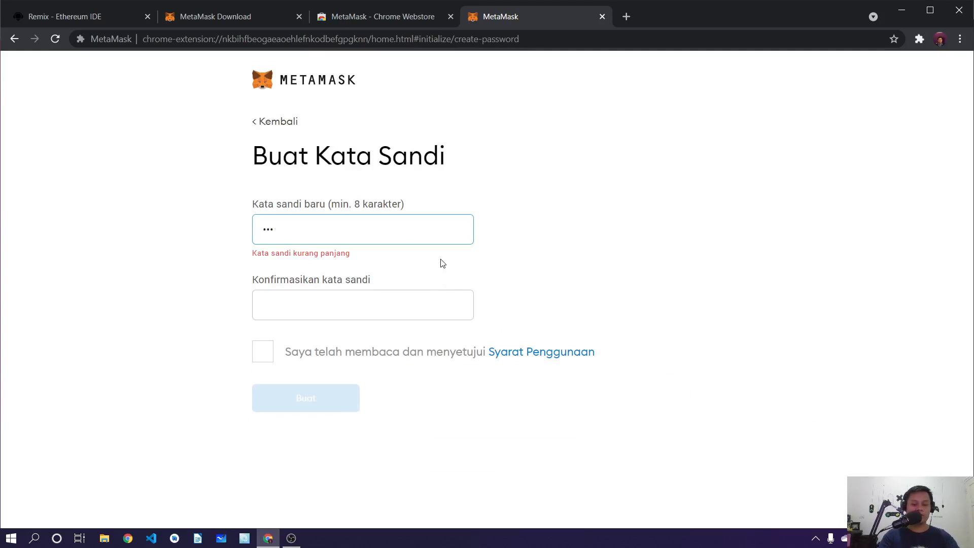
key(BackSpace)
key(BackSpace)
key(BackSpace)
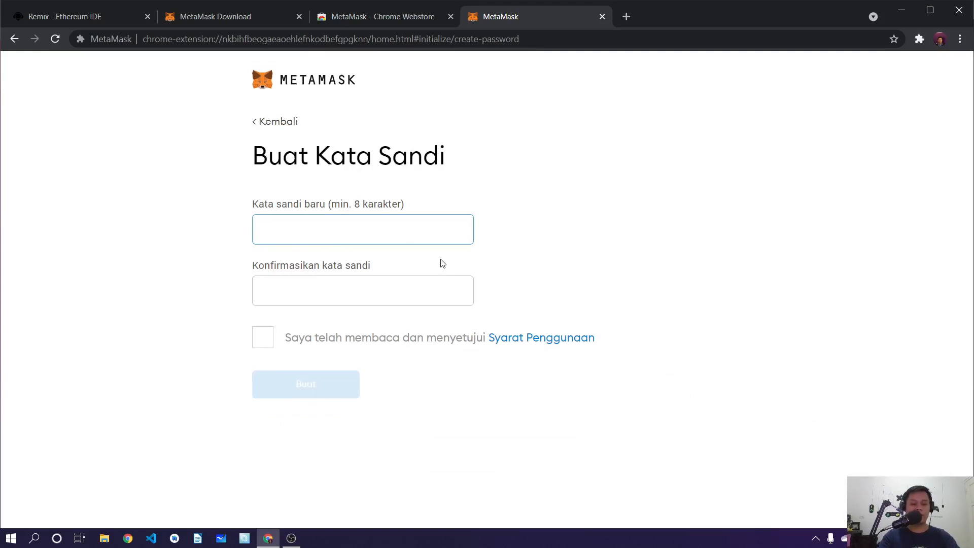
- Enter the new wallet password and repeat it in the confirmation field
text(•)
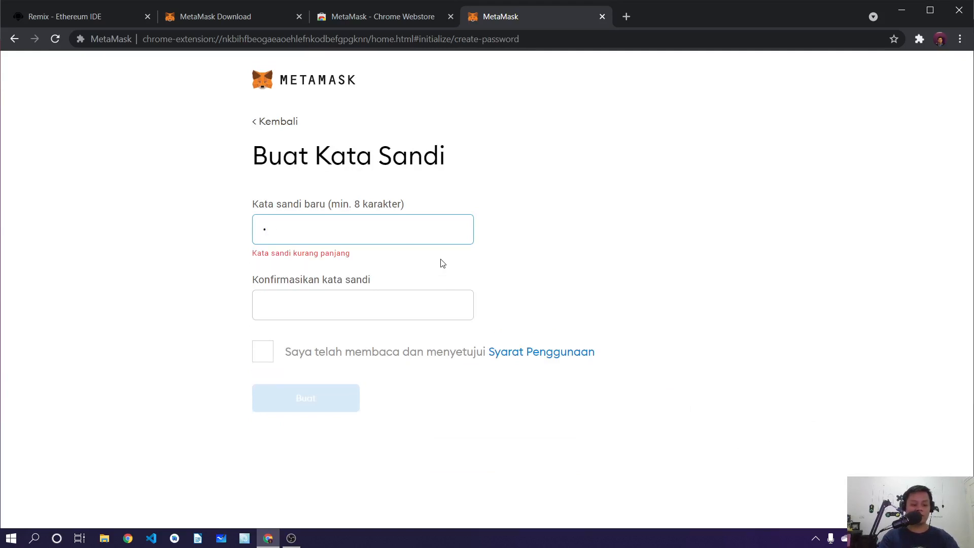
text(•••••••)
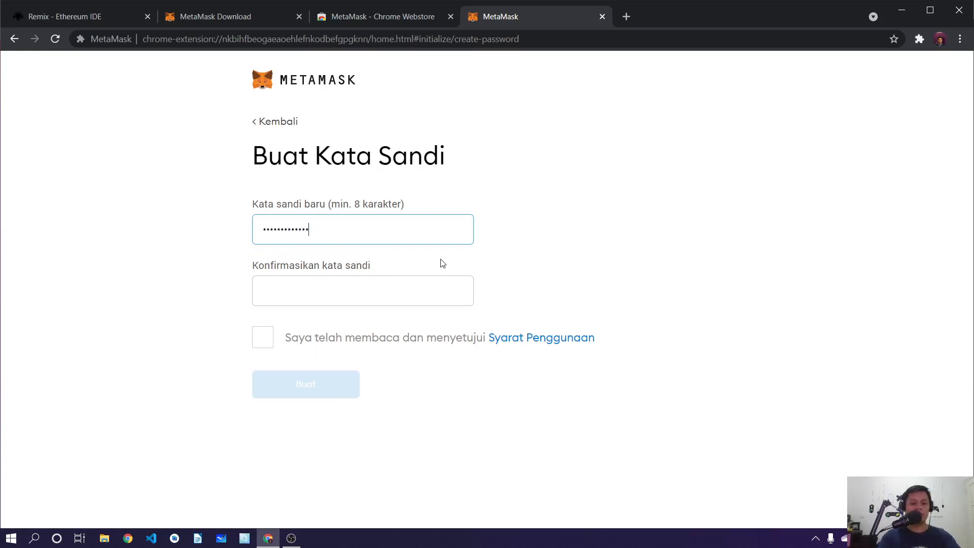
click(387, 283)
text(•)
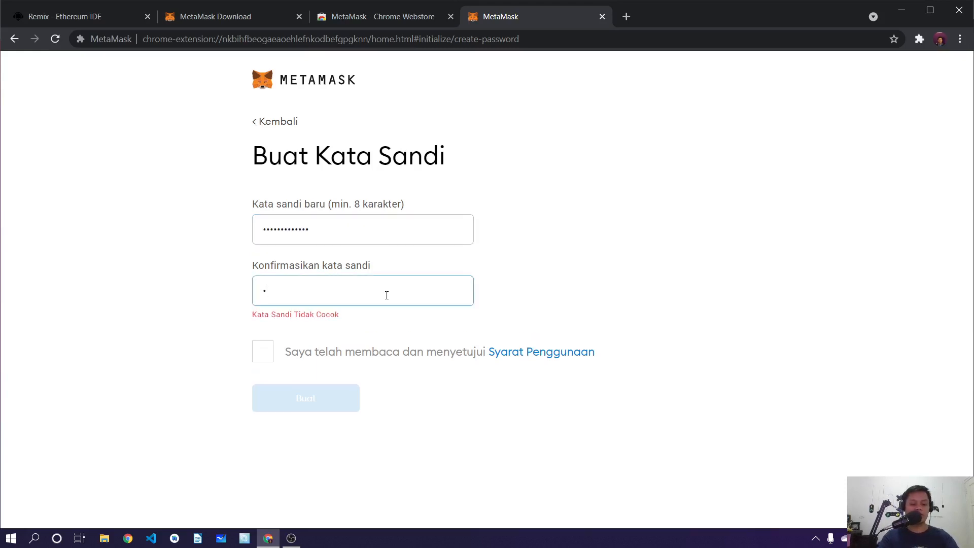
text(••••••••••••)
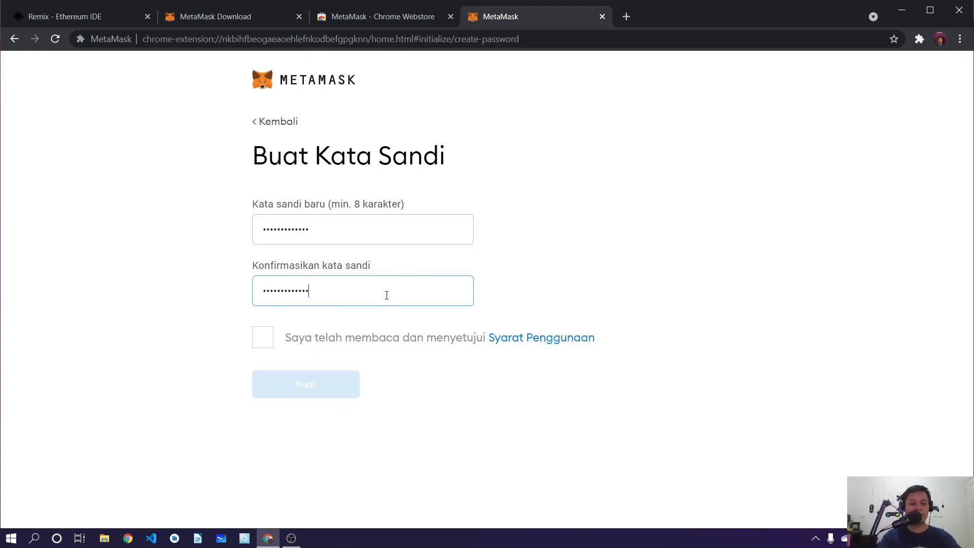
- Accept the terms of use, create the wallet password, and continue past the recovery phrase introduction video after briefly playing it
click(261, 337)
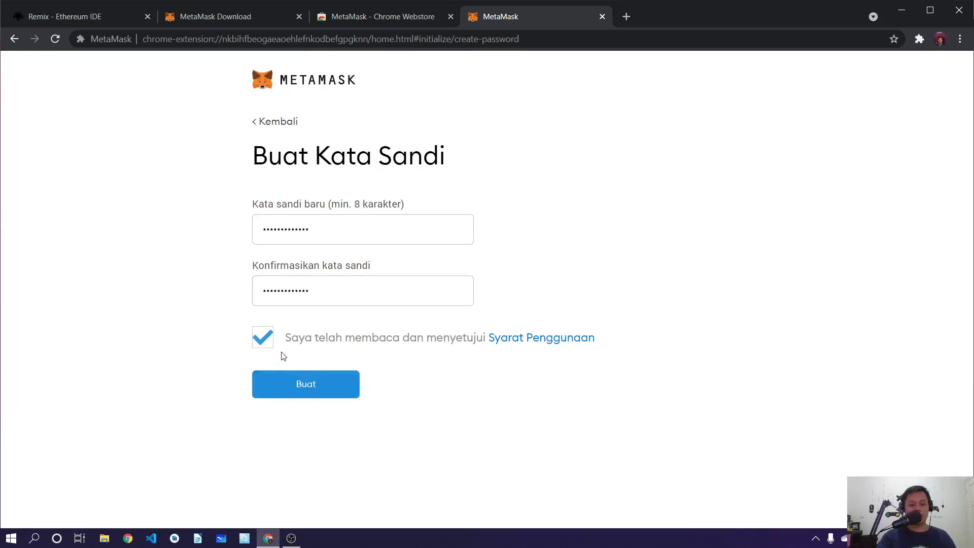
click(298, 394)
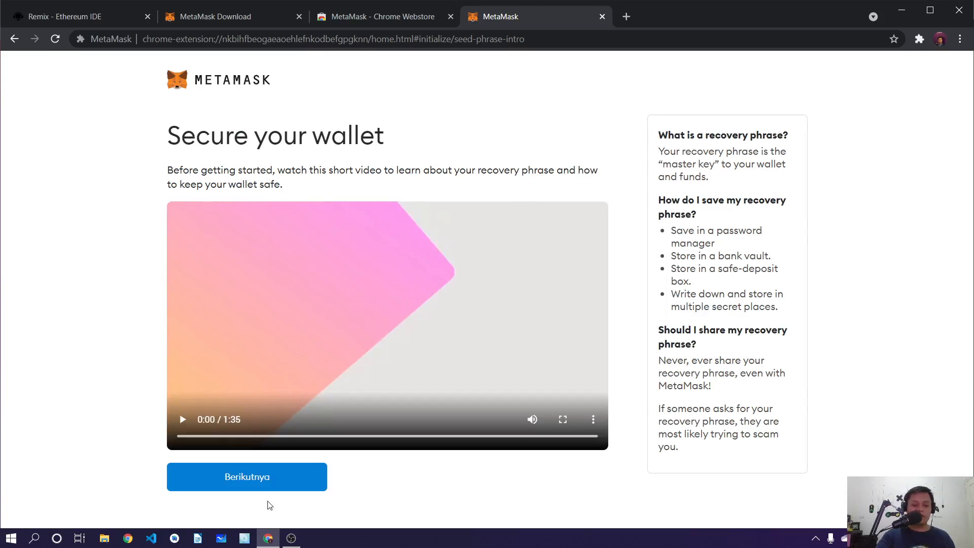
click(187, 426)
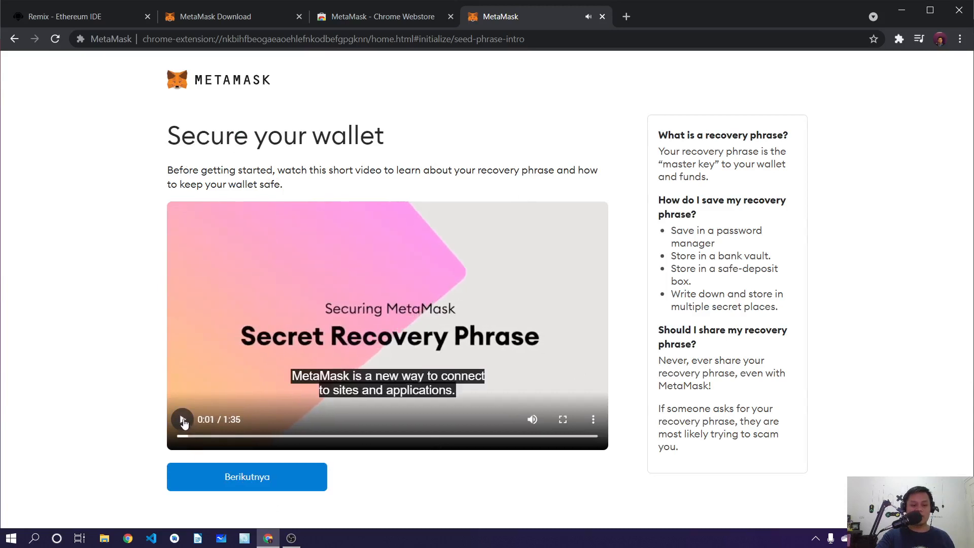
click(244, 477)
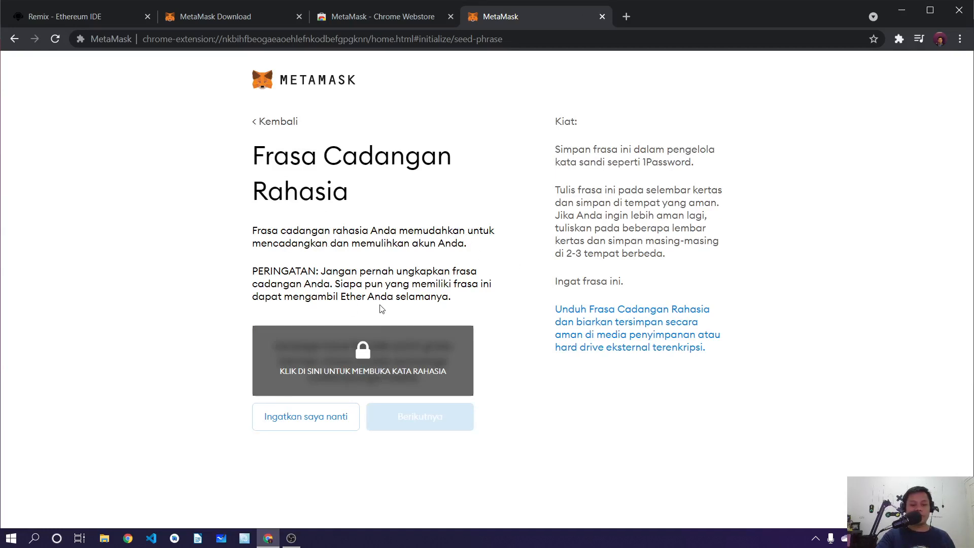
- Reveal the wallet's secret recovery phrase and copy all of its words
click(363, 356)
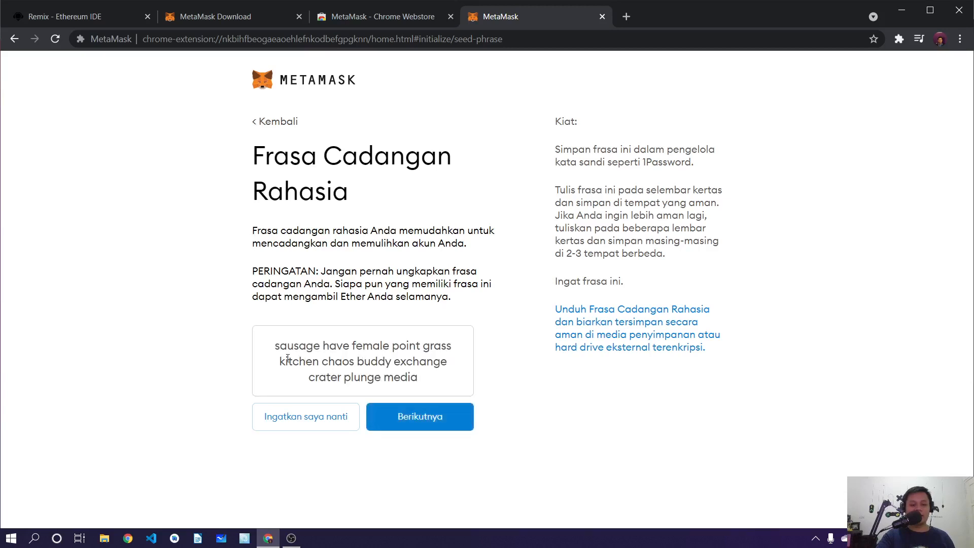
drag(275, 350, 433, 385)
key(ctrl+c)
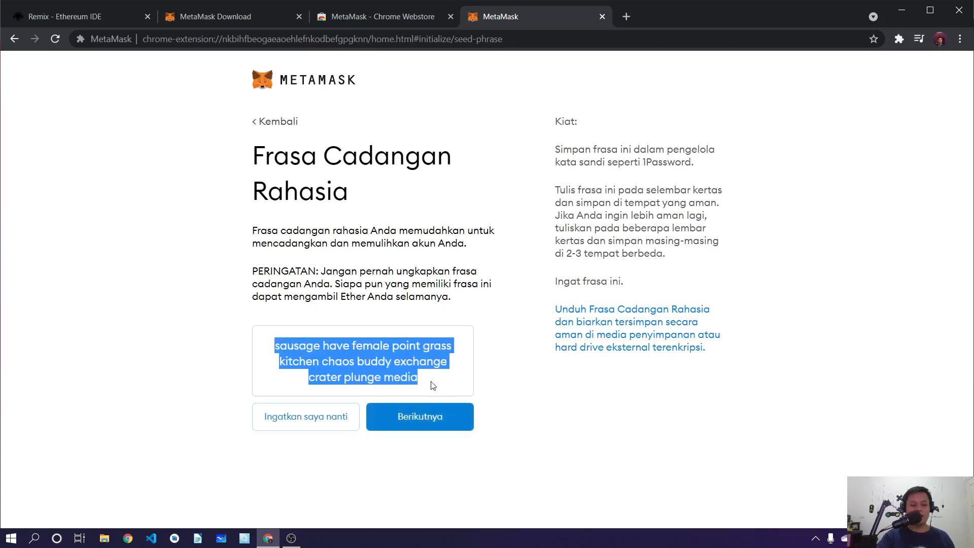
right_click(432, 386)
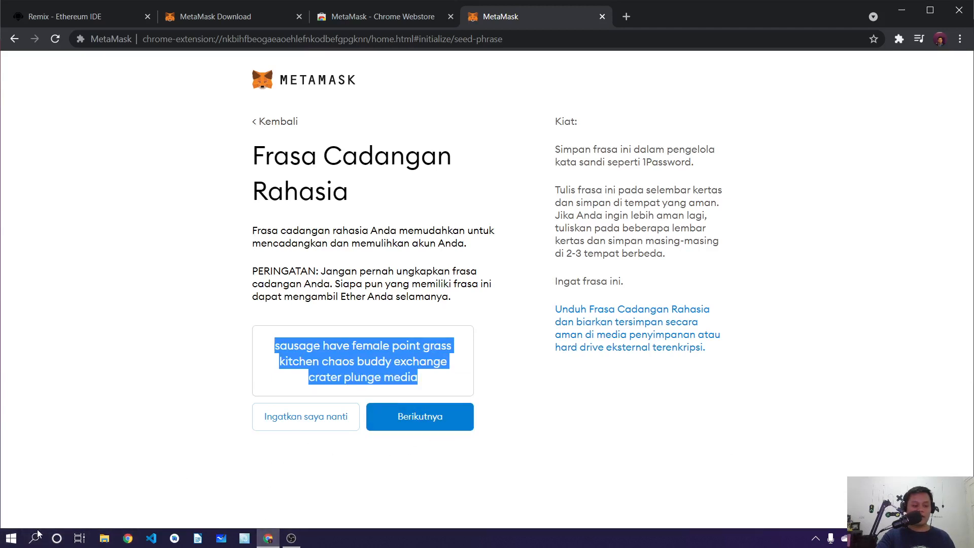
- Paste the secret recovery phrase into a new Notepad document and narrow its window so the MetaMask page stays visible
click(56, 536)
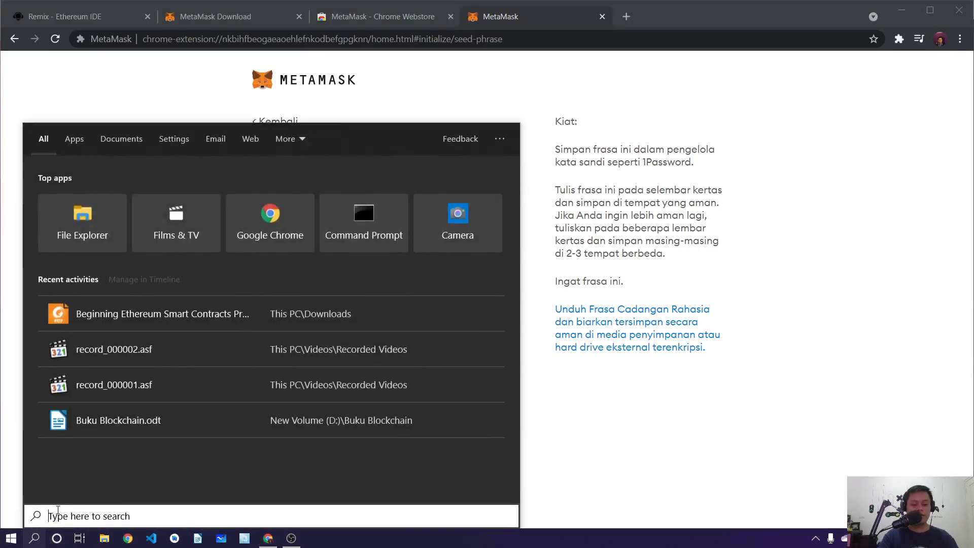
text(not)
key(Return)
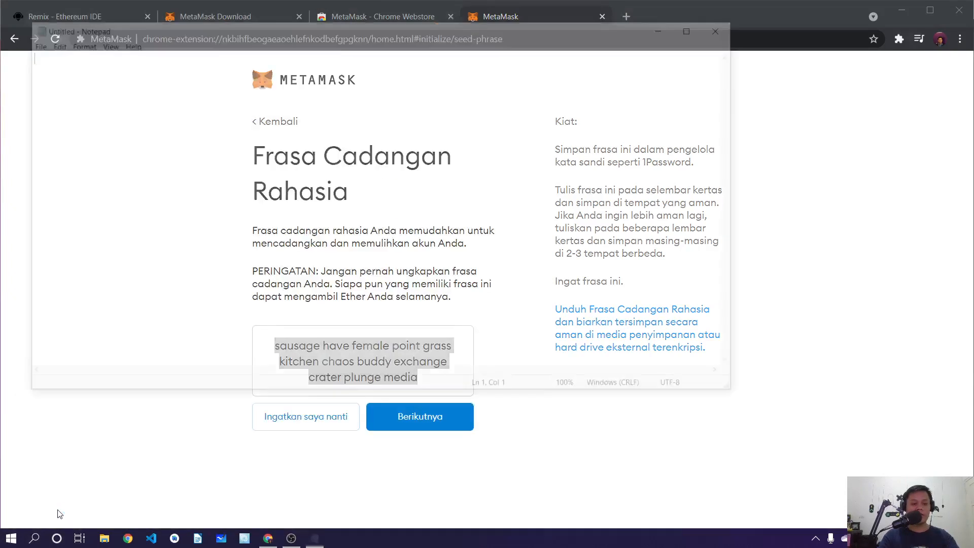
key(ctrl+v)
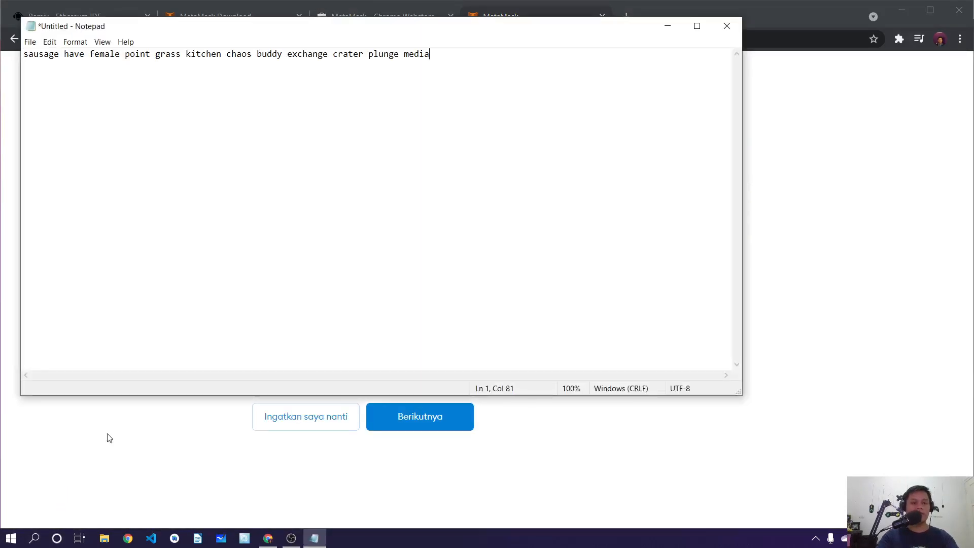
drag(170, 27, 319, 80)
drag(166, 156, 621, 157)
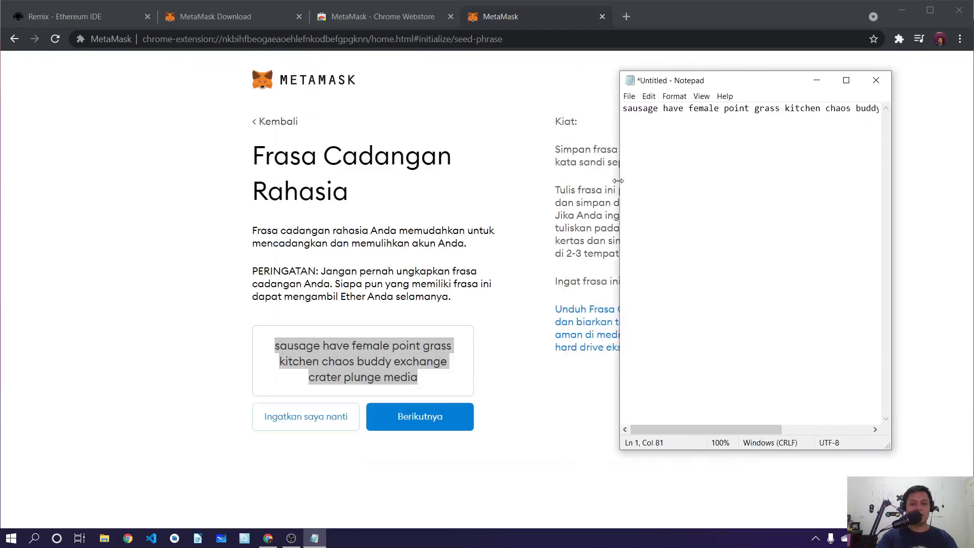
- Continue to the recovery phrase confirmation in MetaMask and select the first three words in the order noted in Notepad
click(422, 419)
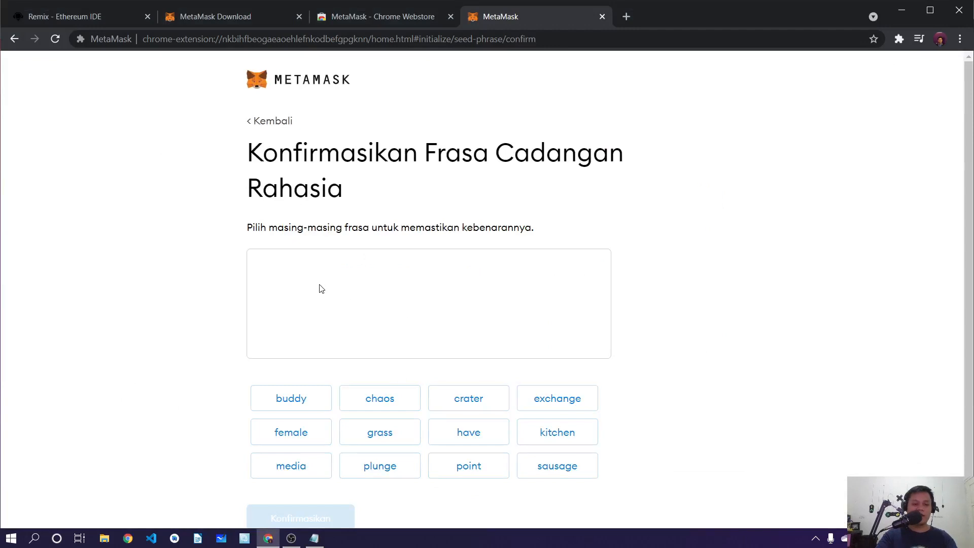
click(314, 538)
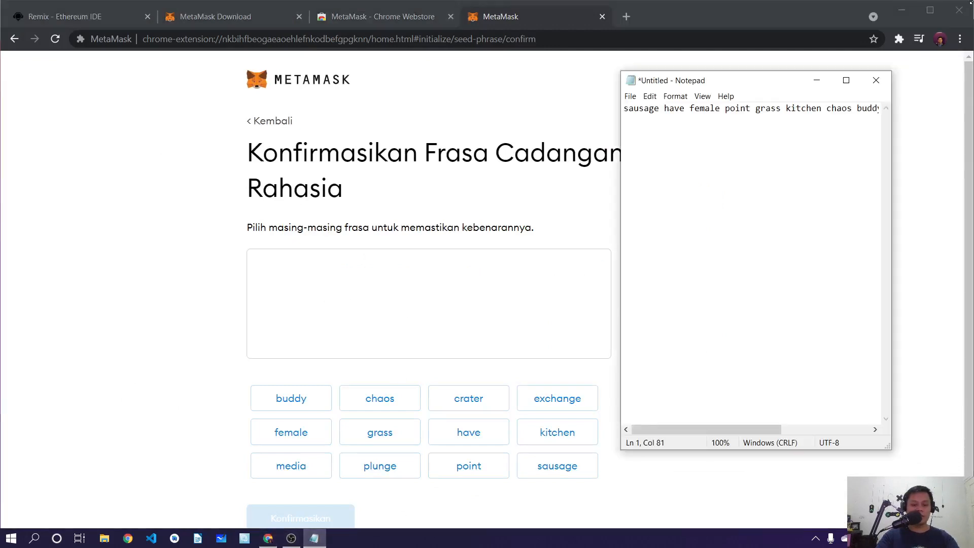
click(698, 22)
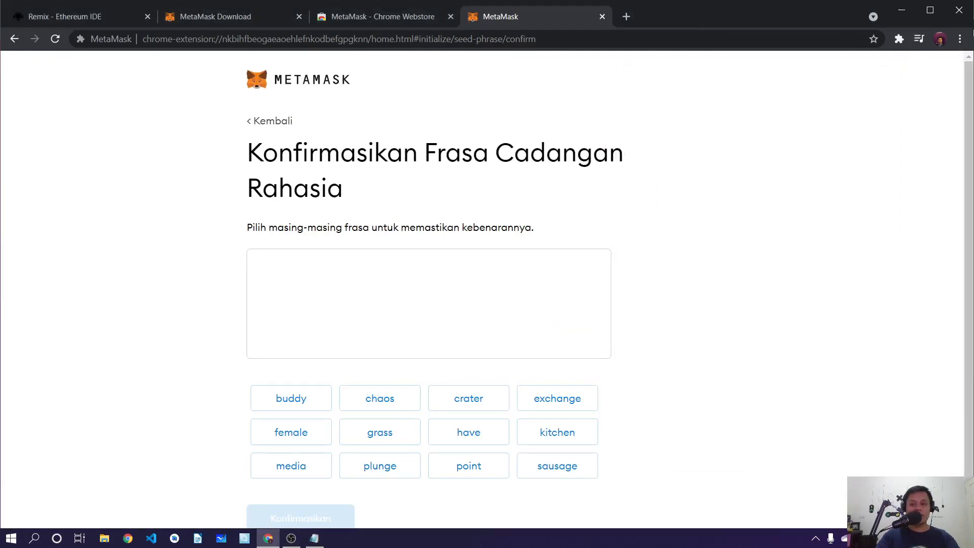
click(315, 539)
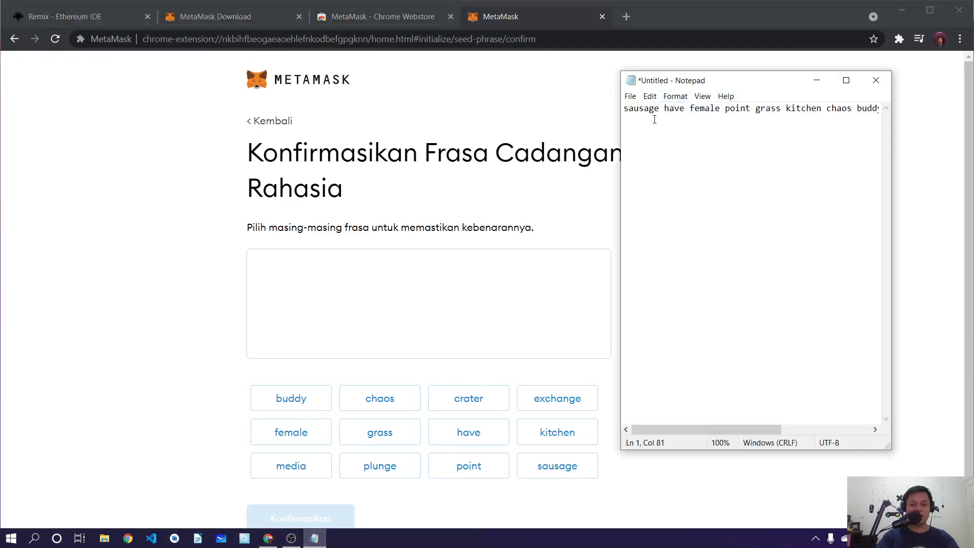
click(36, 430)
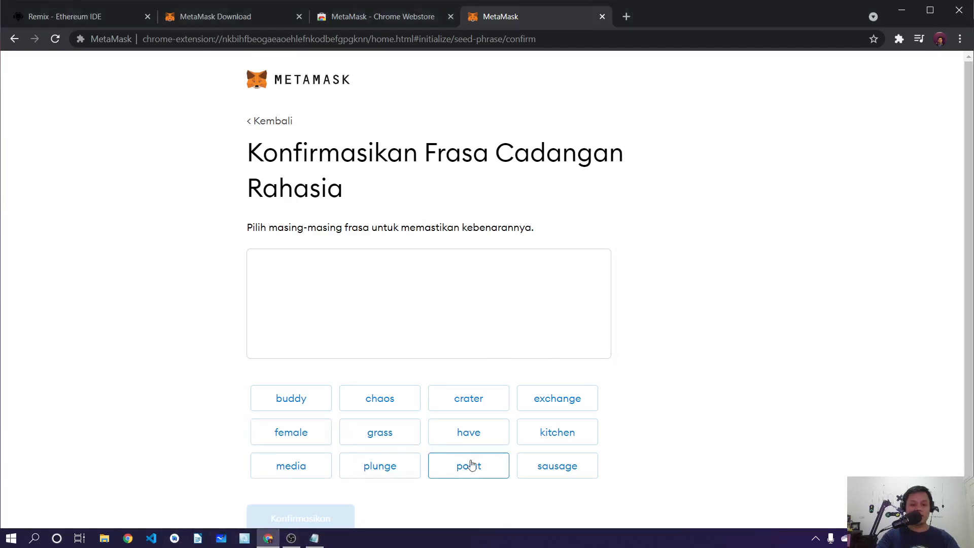
click(545, 469)
click(468, 432)
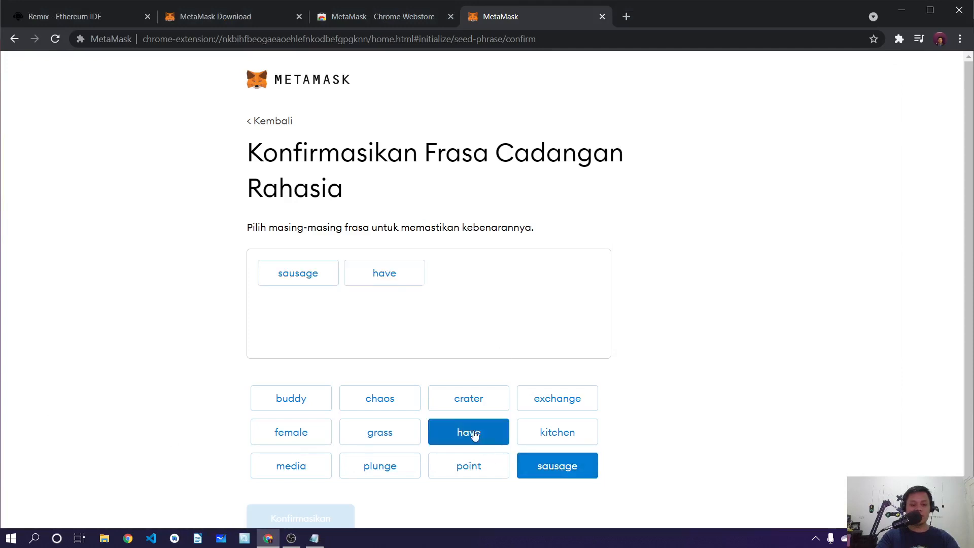
click(306, 437)
- Check the Notepad copy and select the fourth to sixth words of the recovery phrase in MetaMask
click(324, 538)
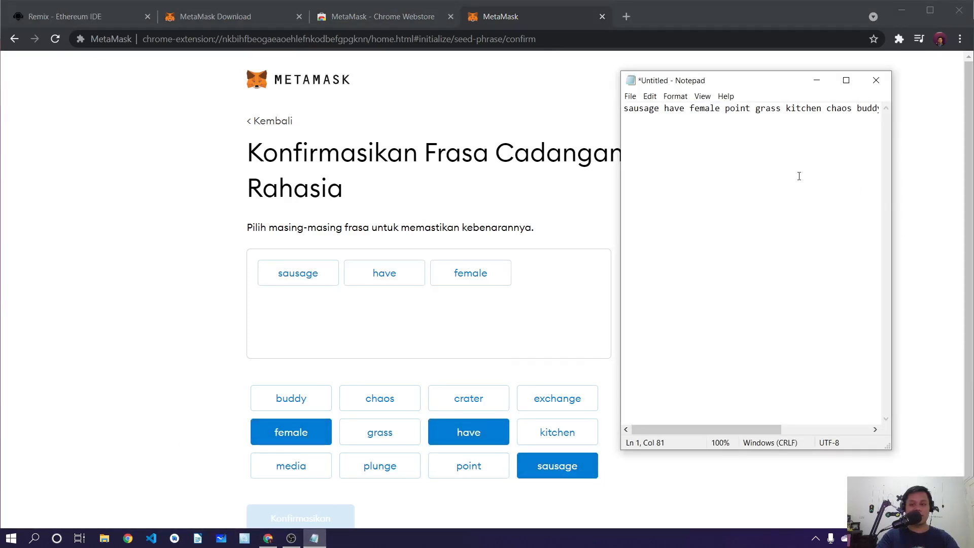
click(173, 439)
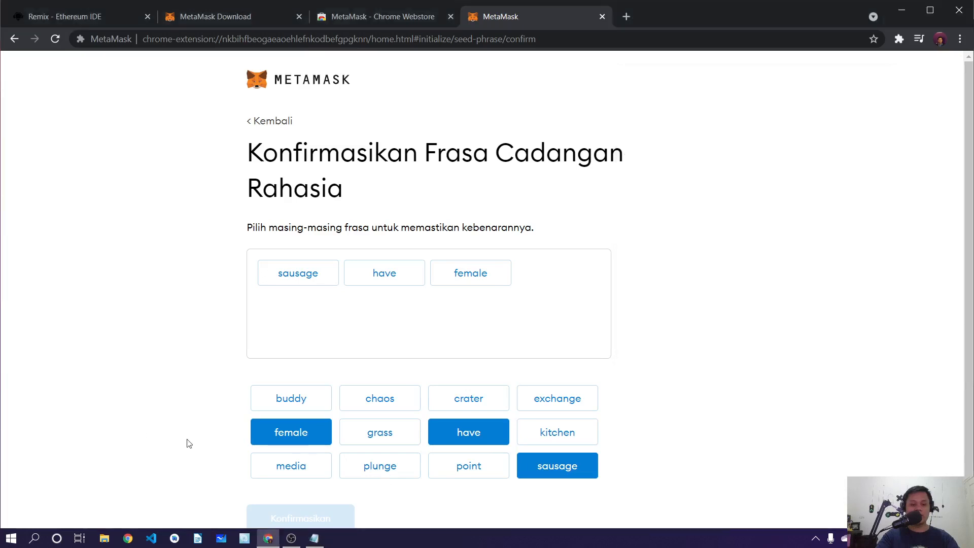
click(475, 467)
click(388, 442)
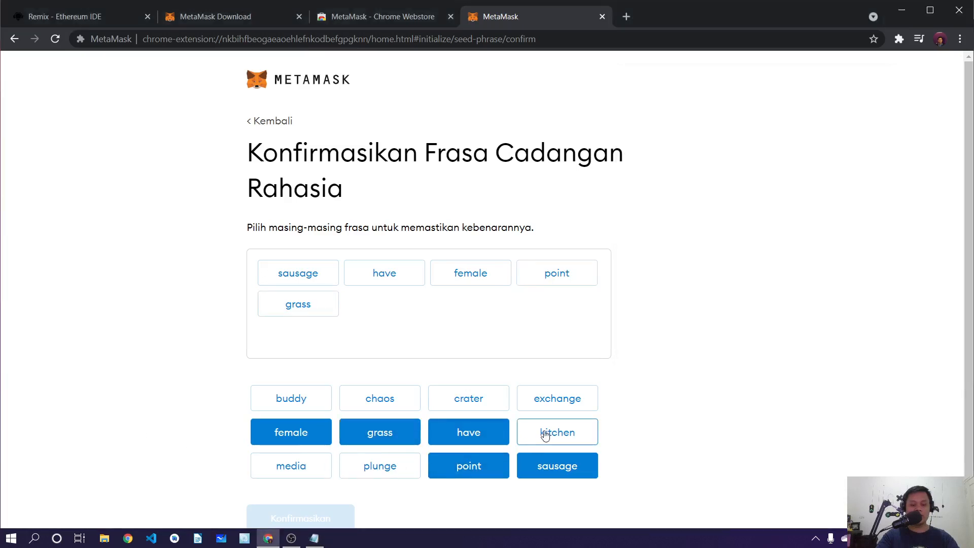
click(549, 432)
- Check the rest of the phrase in Notepad and select its seventh to ninth words in MetaMask
click(315, 537)
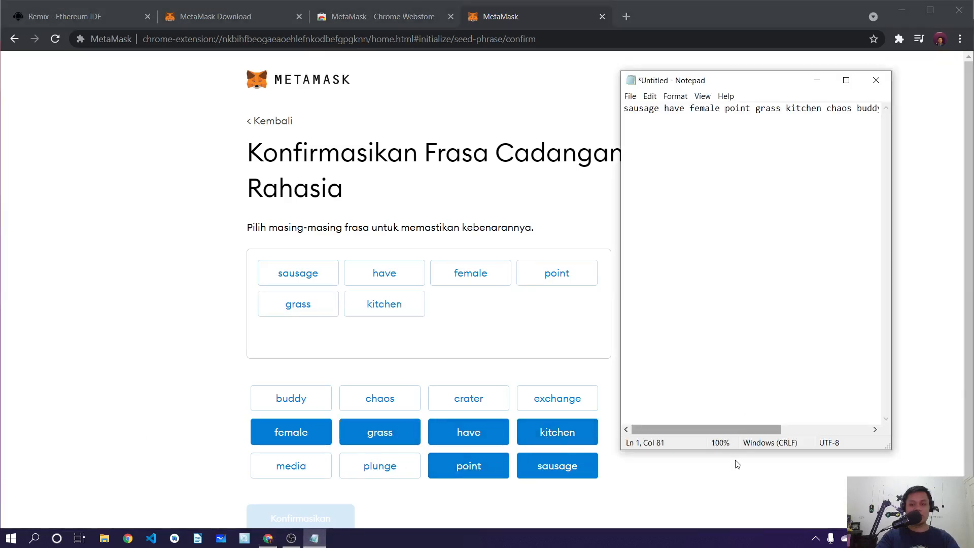
drag(726, 429, 809, 419)
click(51, 356)
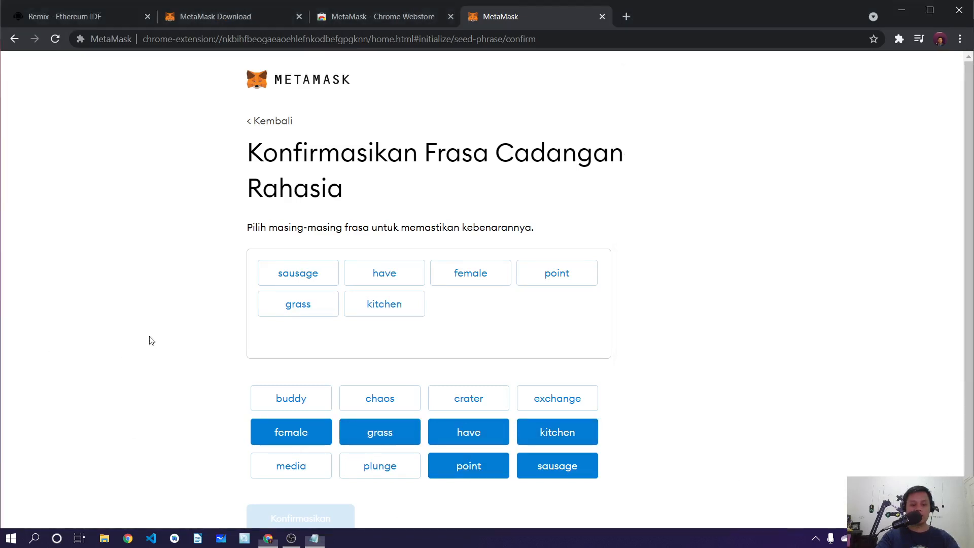
click(367, 407)
click(319, 404)
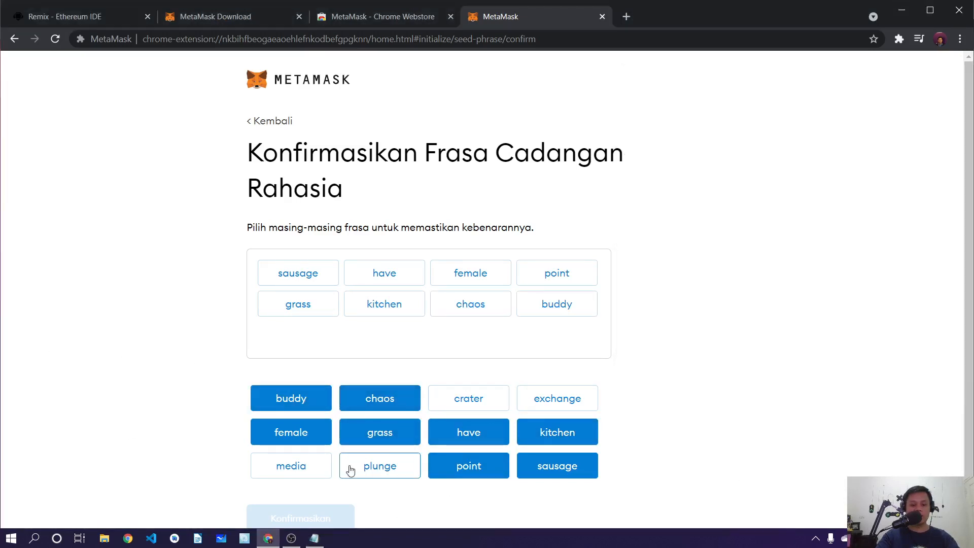
click(560, 403)
- Check the end of the phrase in Notepad, select its last three words in MetaMask, and confirm the recovery phrase
click(314, 538)
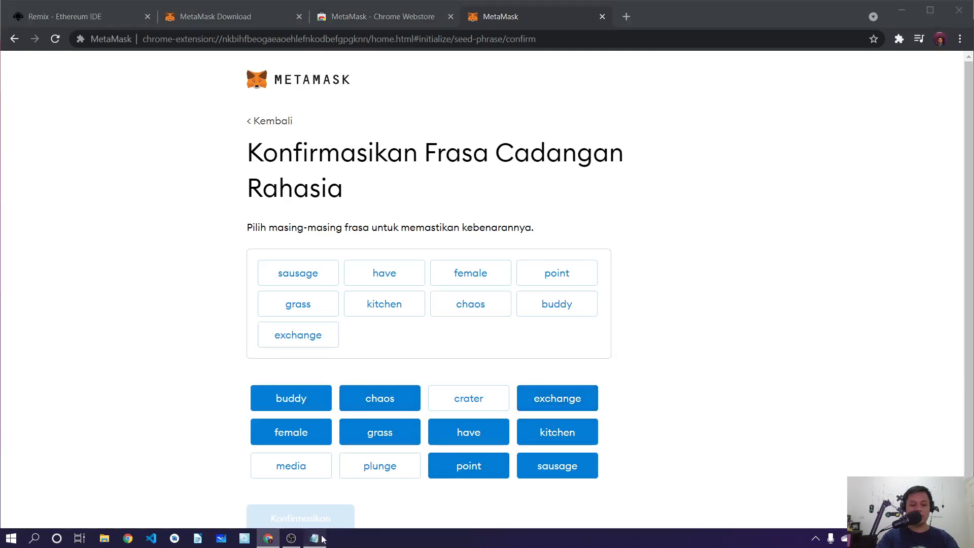
drag(733, 432, 793, 434)
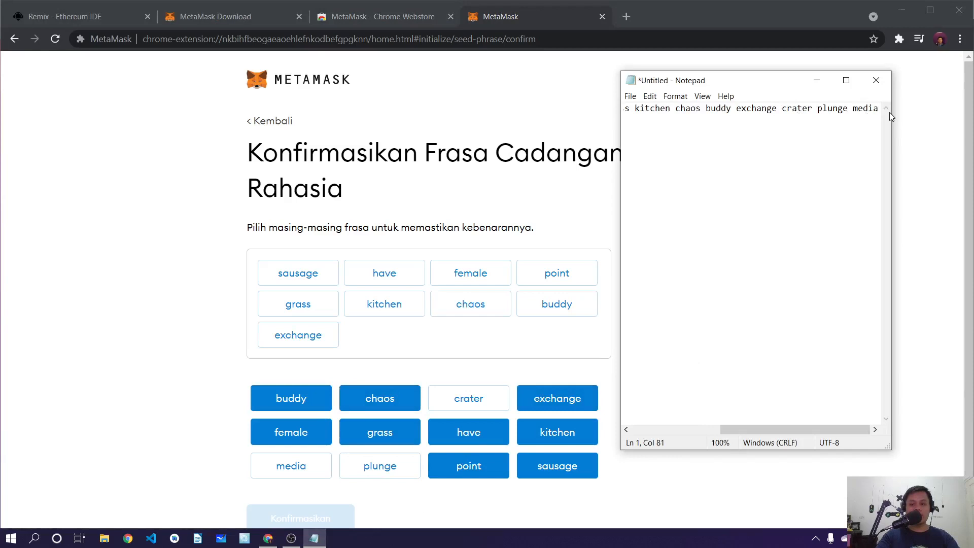
click(149, 421)
click(469, 398)
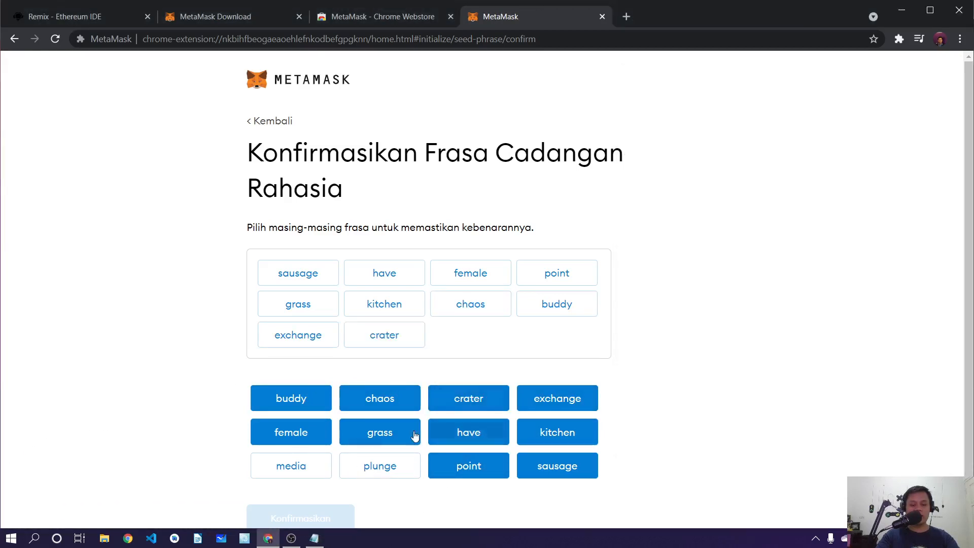
click(371, 470)
click(298, 471)
scroll(169, 341, down, 1)
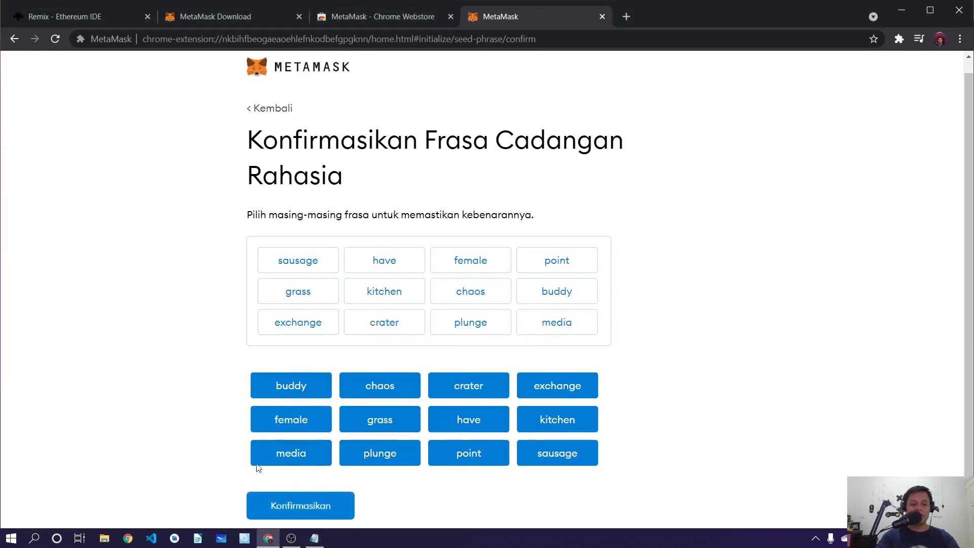
click(299, 510)
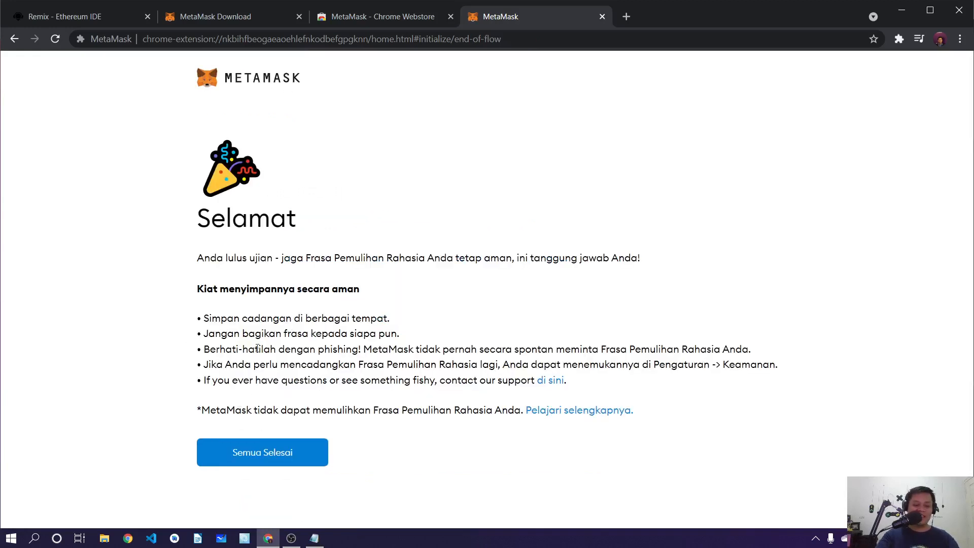
- Save the Notepad document with the recovery phrase as metamask.txt in Documents and return to the MetaMask page
click(314, 538)
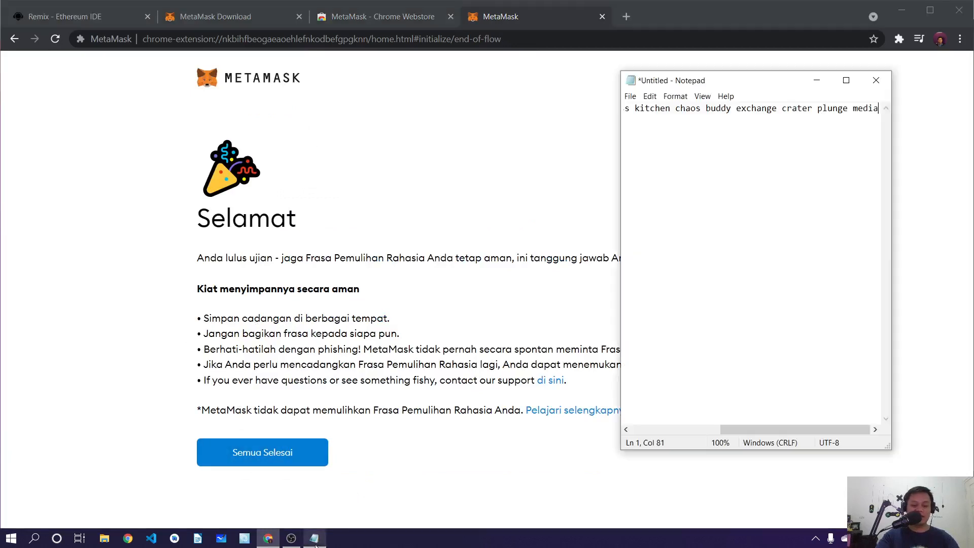
click(630, 96)
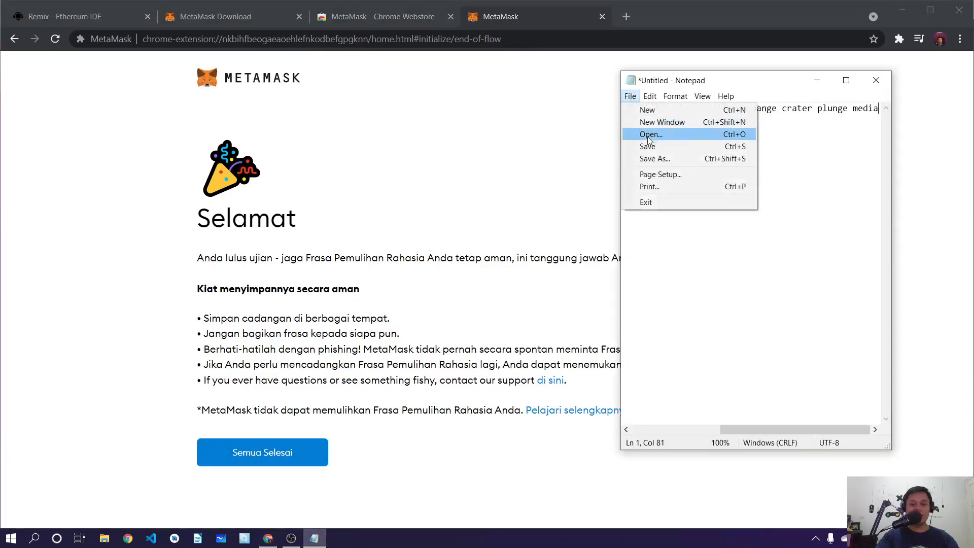
click(652, 157)
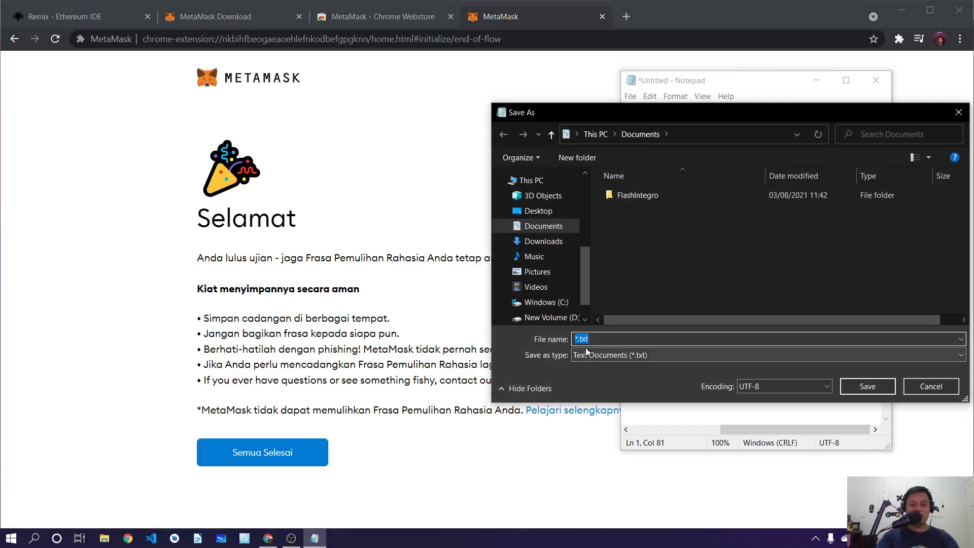
click(579, 340)
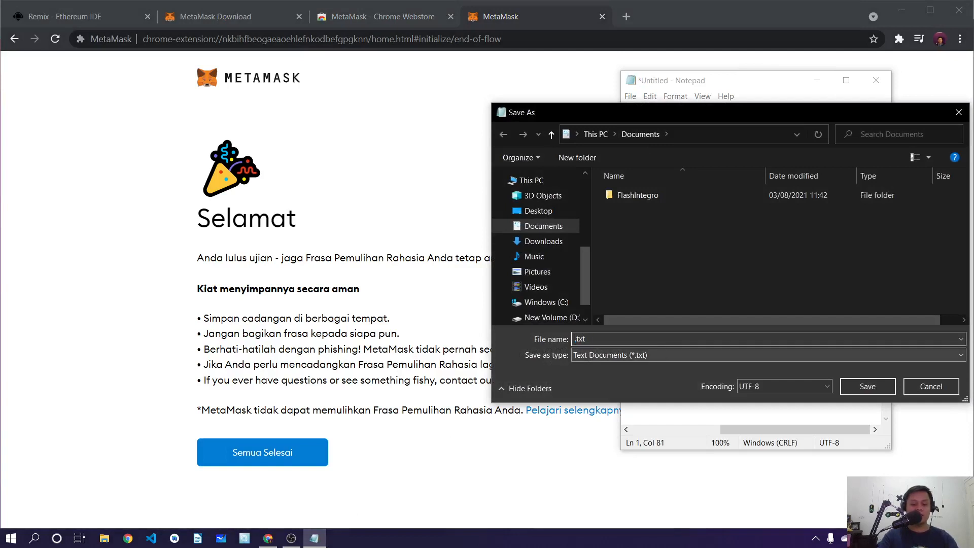
text(metn)
key(BackSpace)
text(amask)
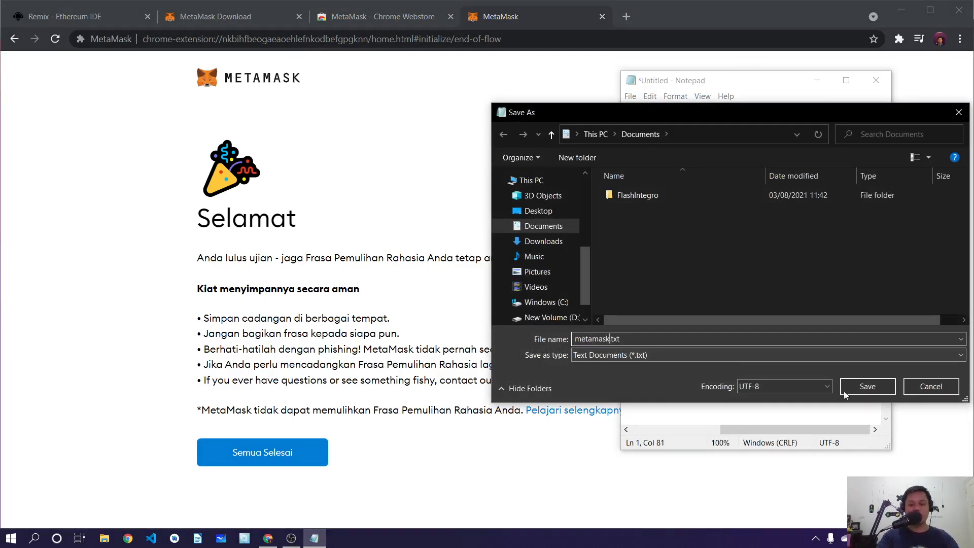
click(869, 386)
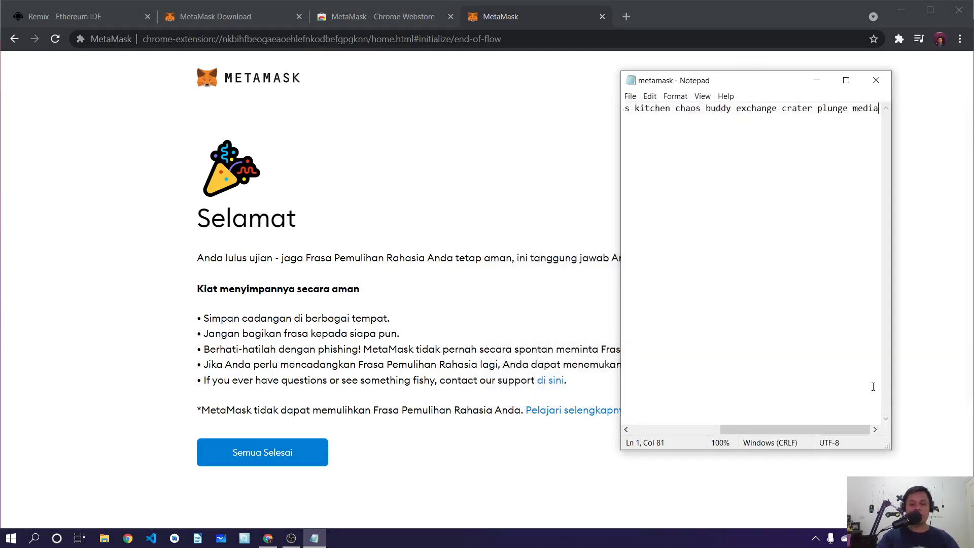
click(88, 504)
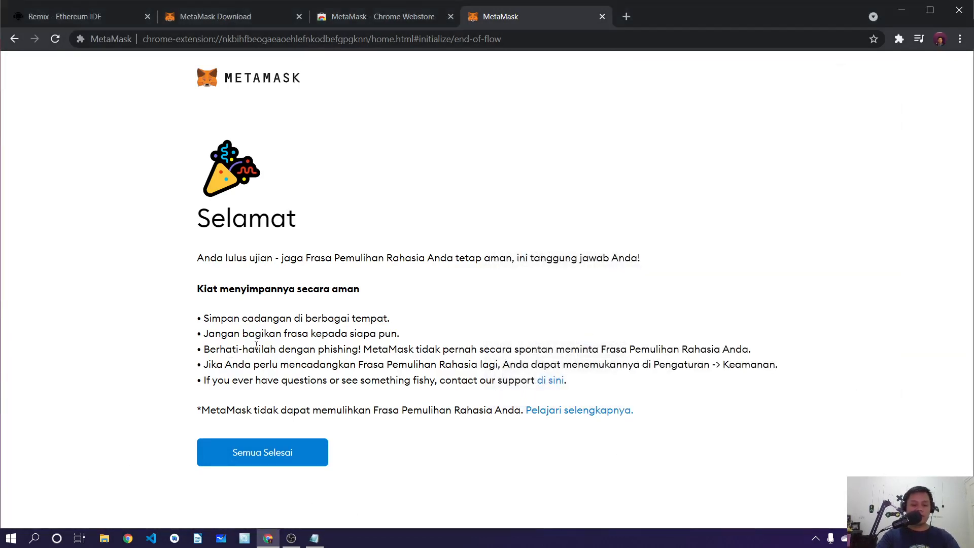
- Finish the MetaMask setup and dismiss the announcement of what is new after reading to its end
click(268, 459)
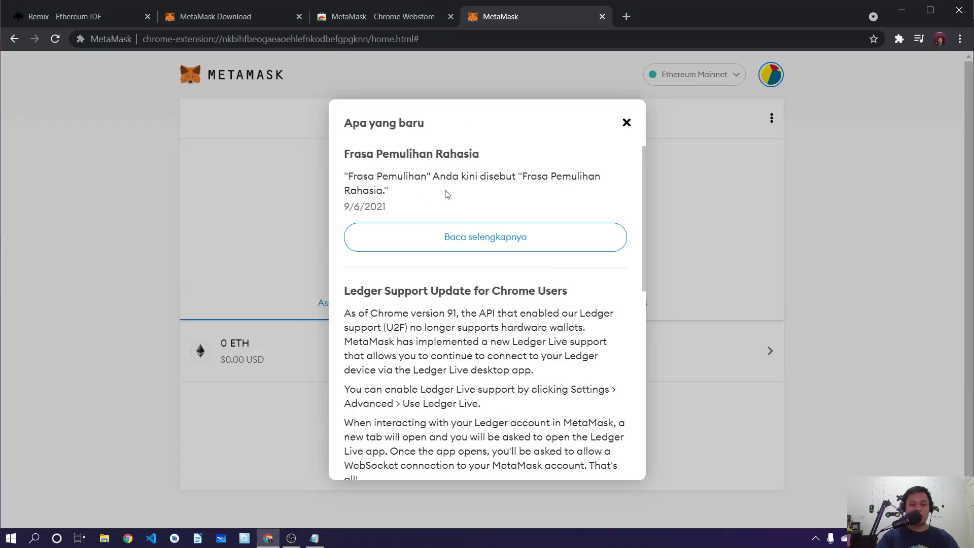
scroll(546, 201, down, 8)
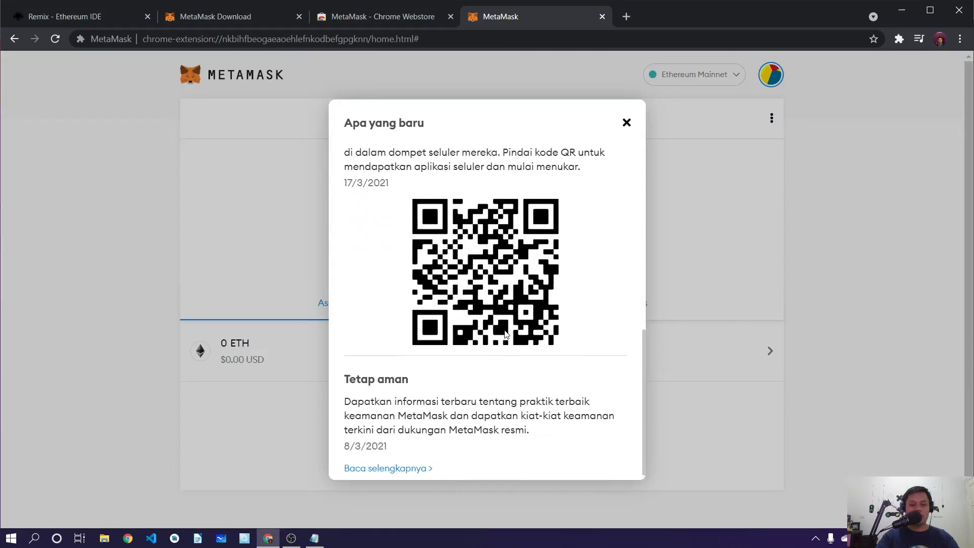
scroll(482, 228, up, 2)
scroll(541, 275, down, 2)
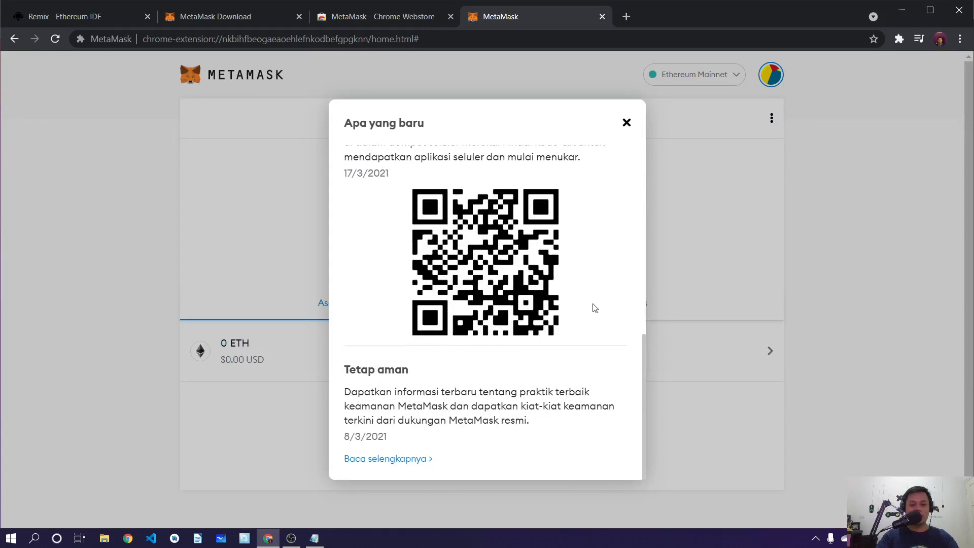
click(627, 123)
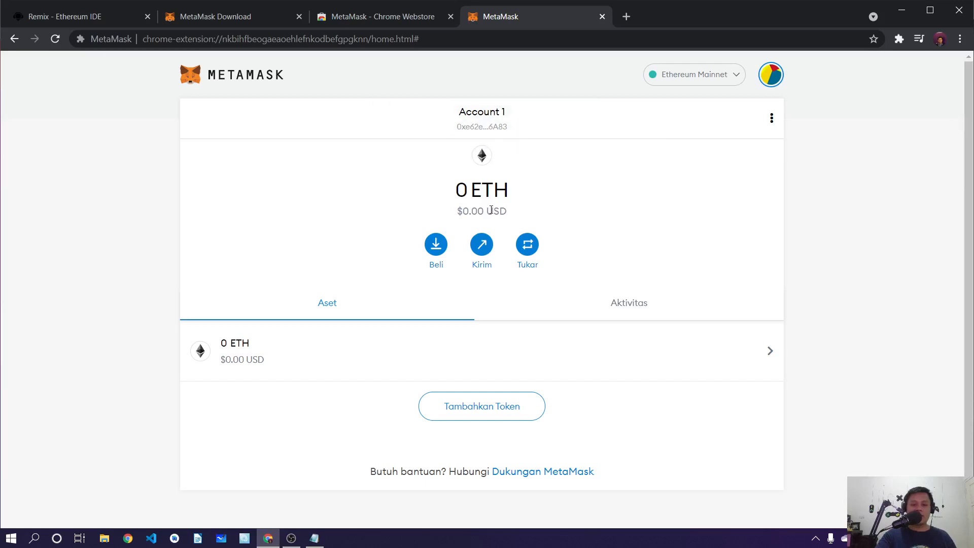
- Check the account's activity list and return to its assets
click(615, 304)
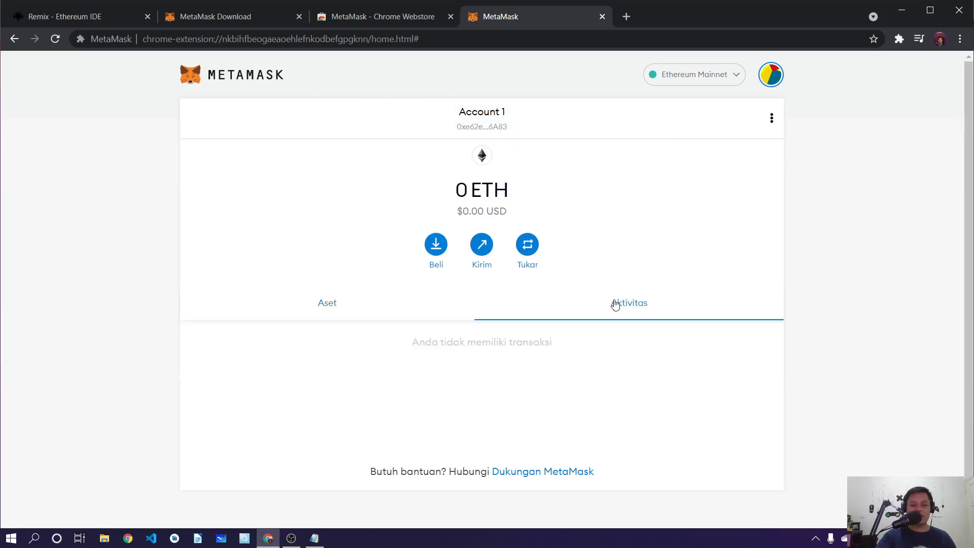
click(304, 310)
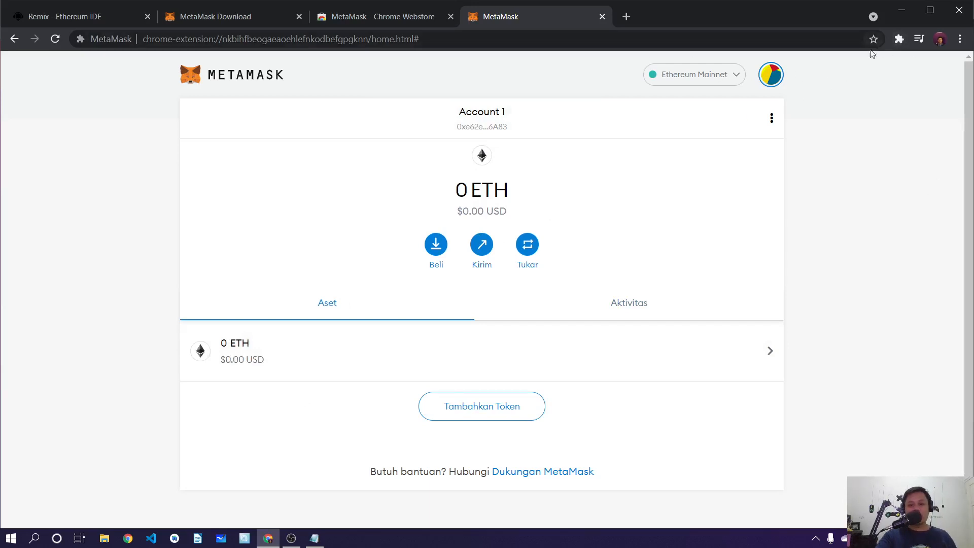
- Pin the MetaMask extension to the Chrome toolbar
click(899, 39)
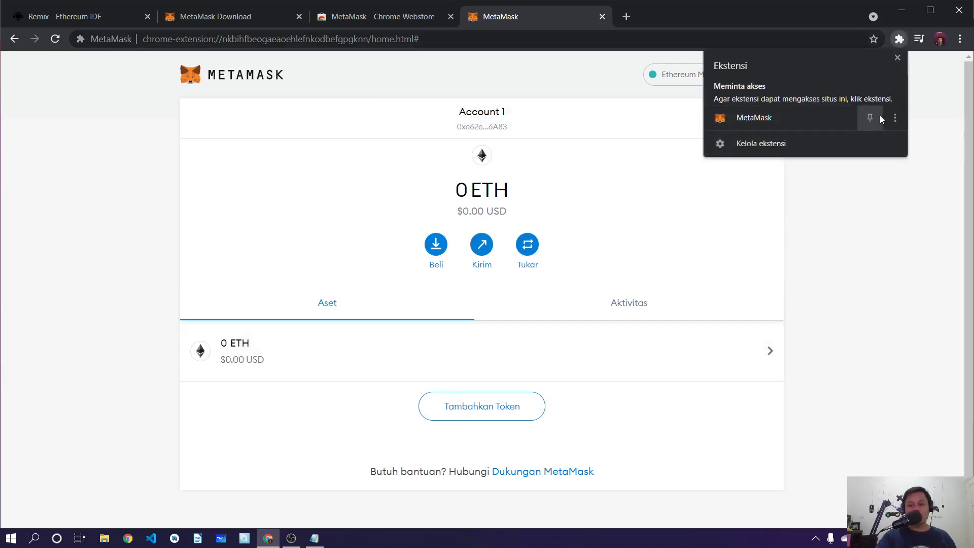
click(870, 118)
click(885, 209)
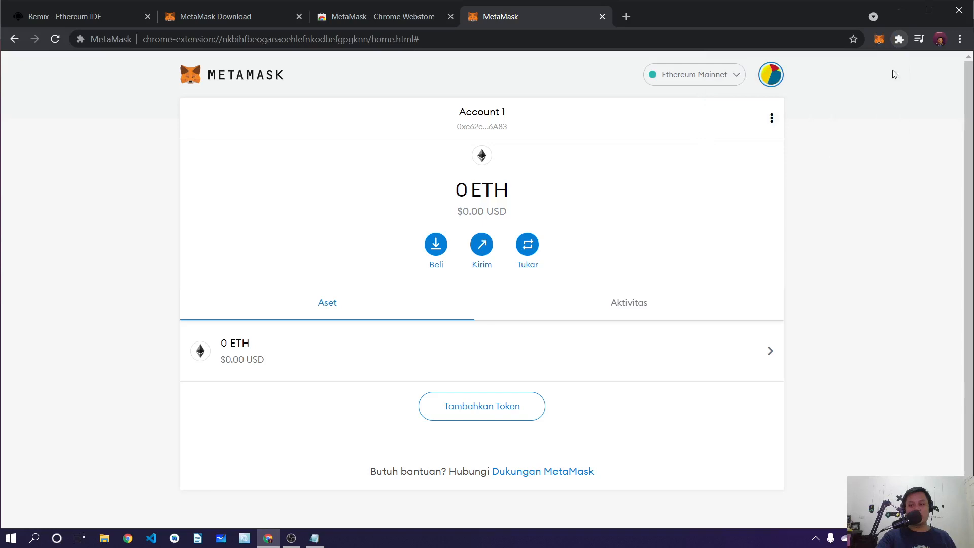
- Look at the account options in the MetaMask extension pop-up and close it
click(879, 39)
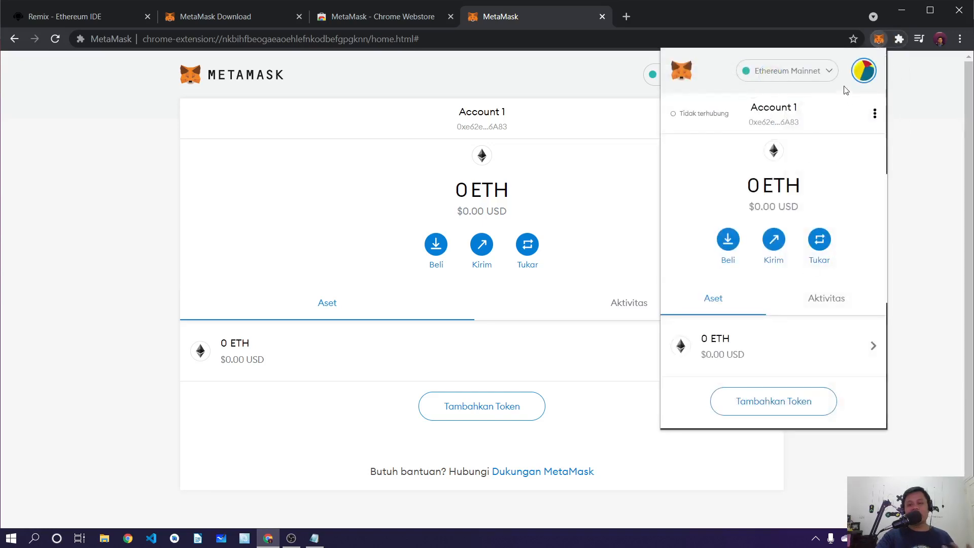
click(875, 114)
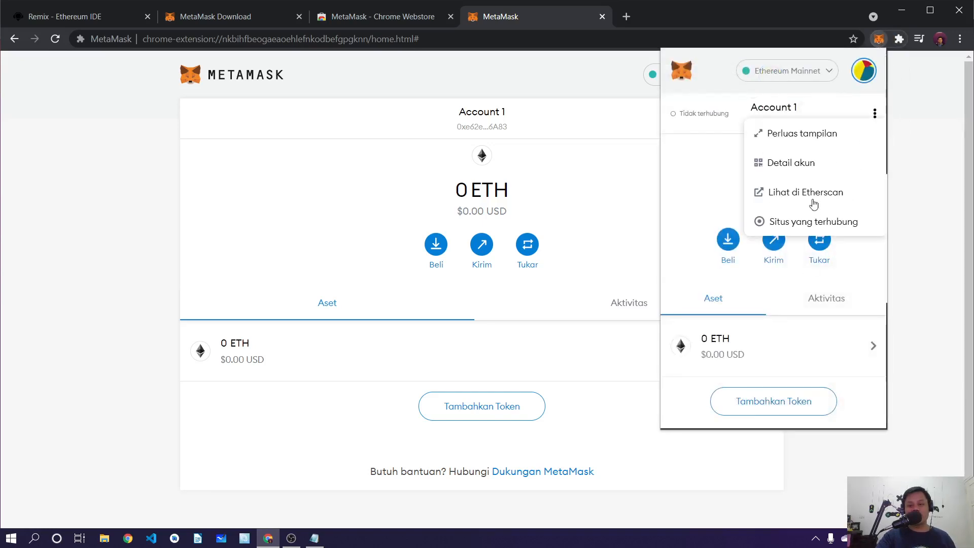
click(910, 261)
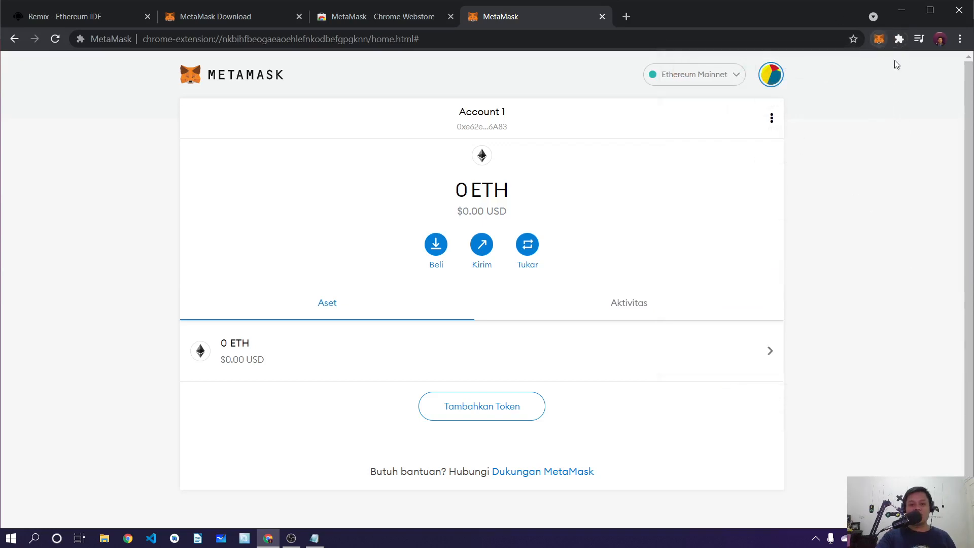
- Try to switch the Remix deployment environment to Injected Web3, and reload the Remix page
click(90, 16)
click(158, 111)
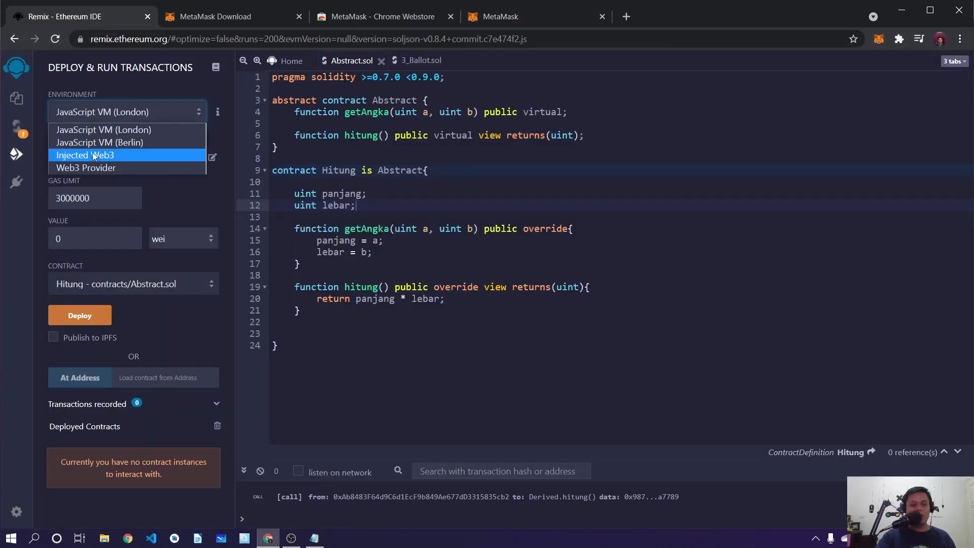
click(98, 156)
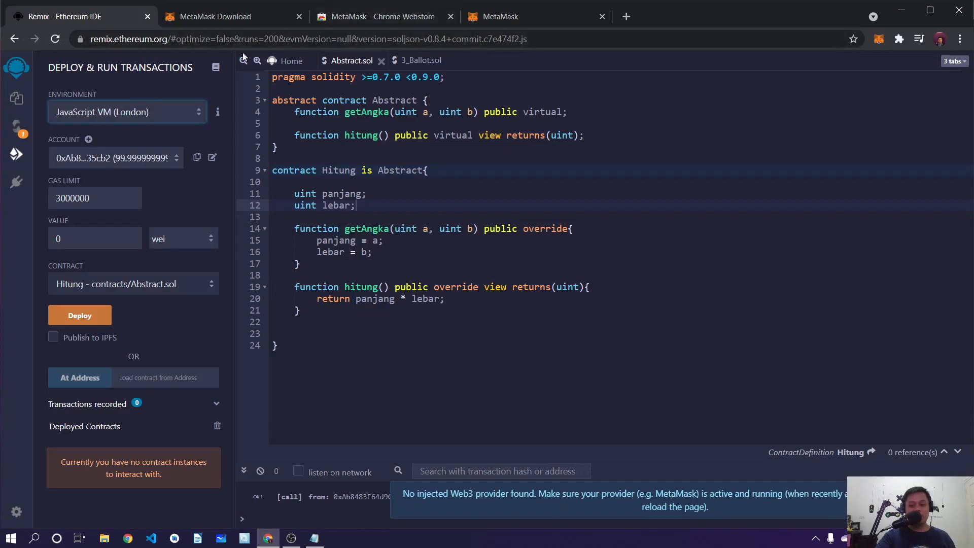
click(56, 39)
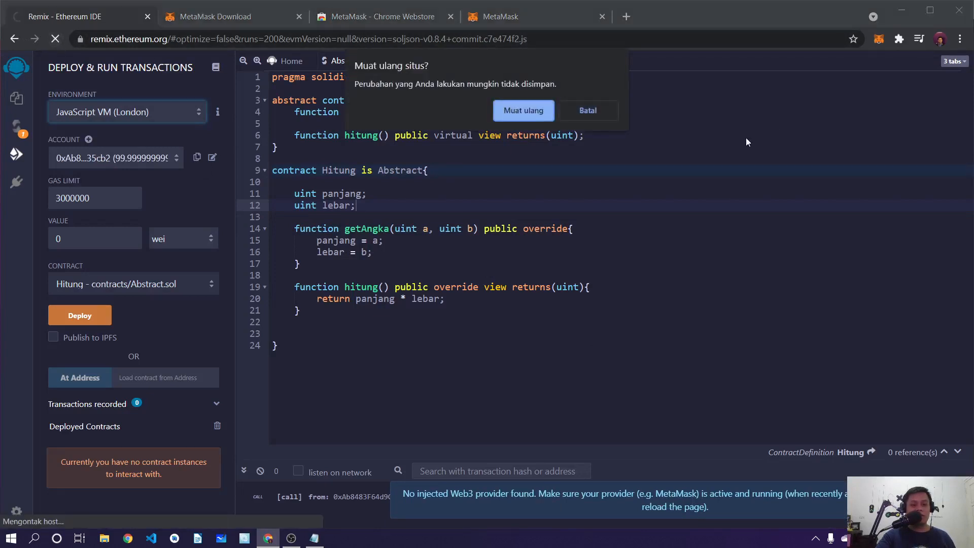
click(514, 109)
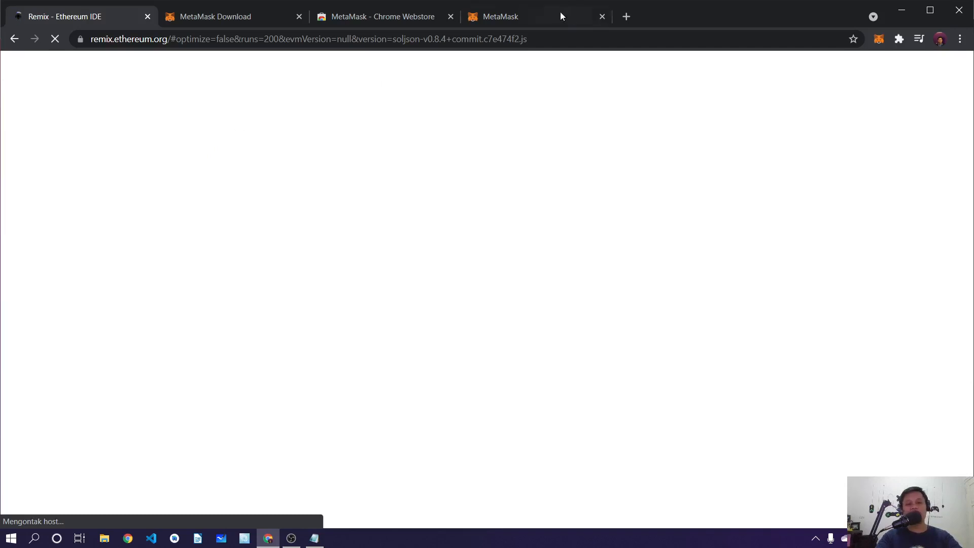
- Return to the MetaMask page and look through the account menu and the list of available networks
click(517, 23)
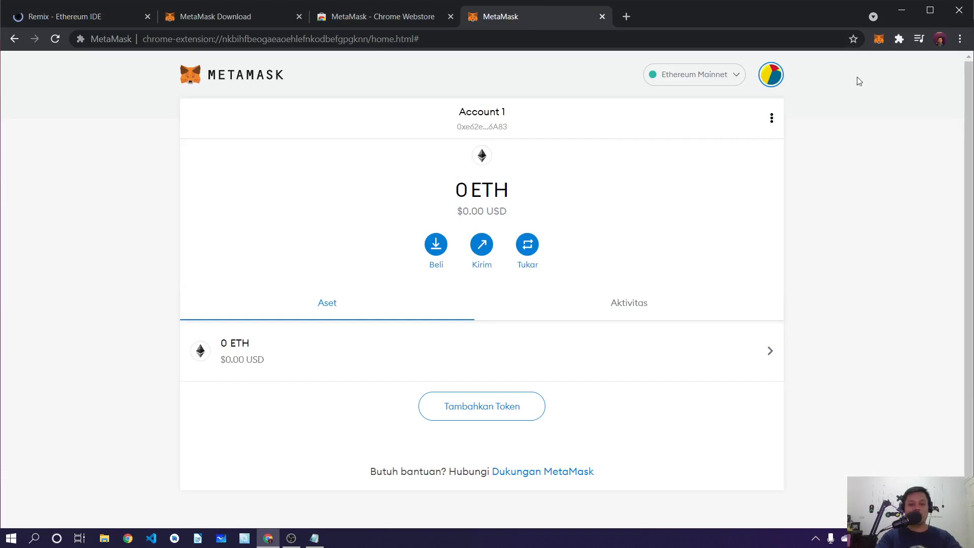
click(771, 77)
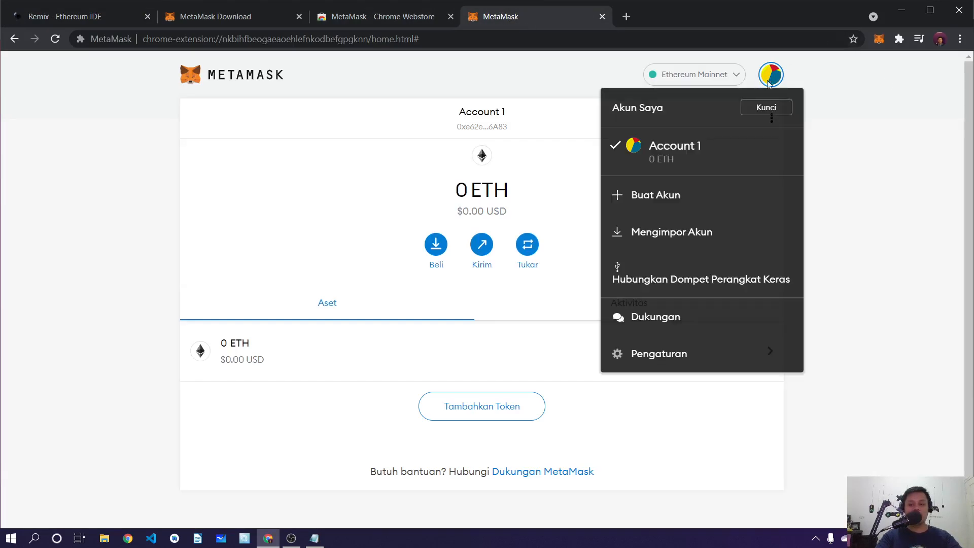
click(903, 146)
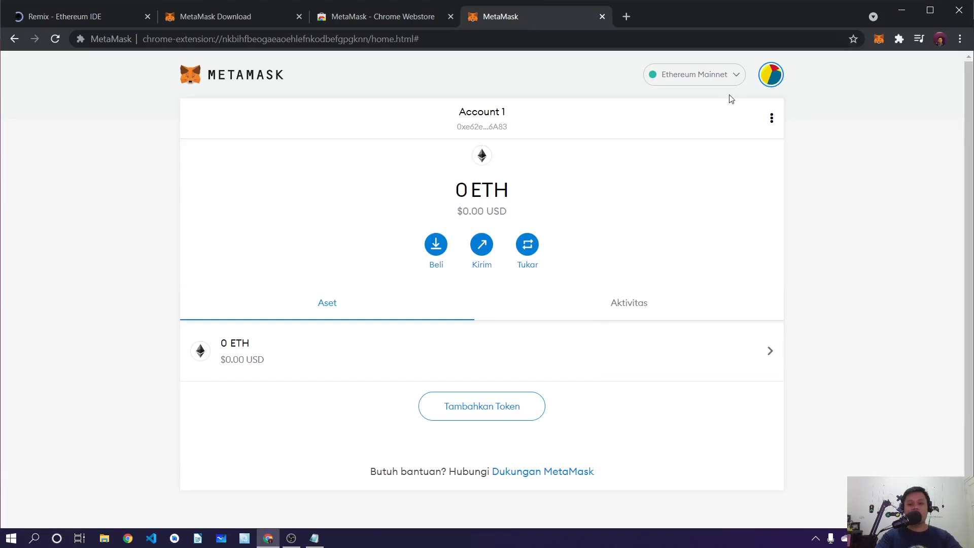
click(707, 80)
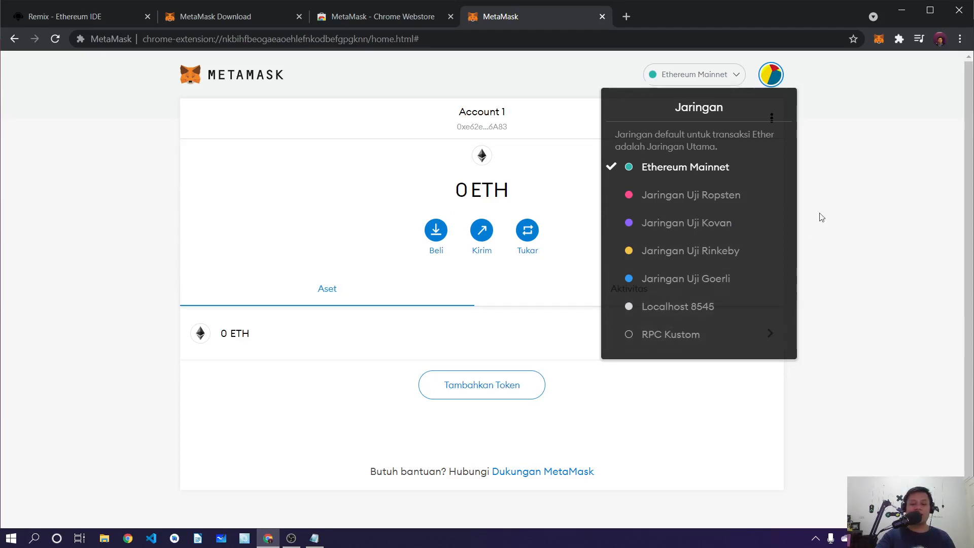
- View the form for importing an account by private key in MetaMask
click(773, 86)
click(771, 81)
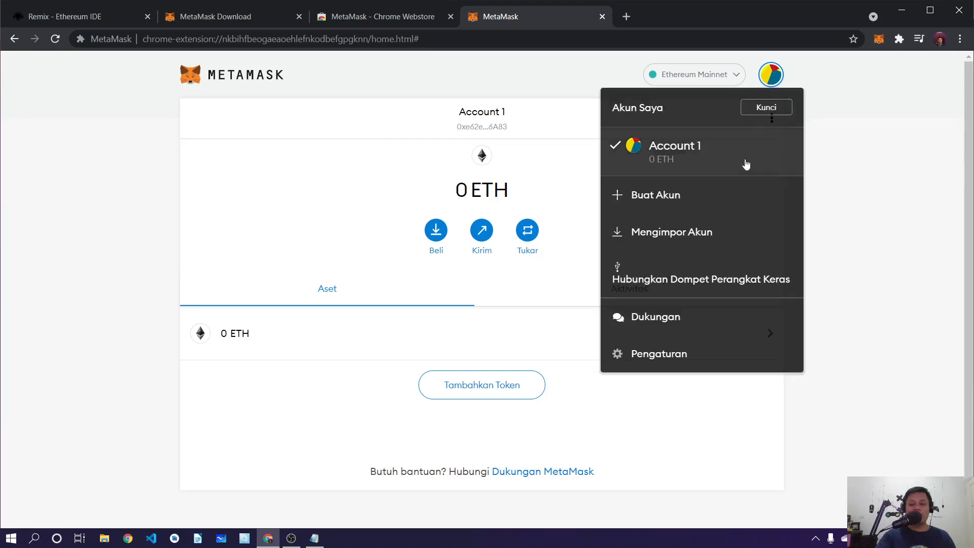
click(672, 236)
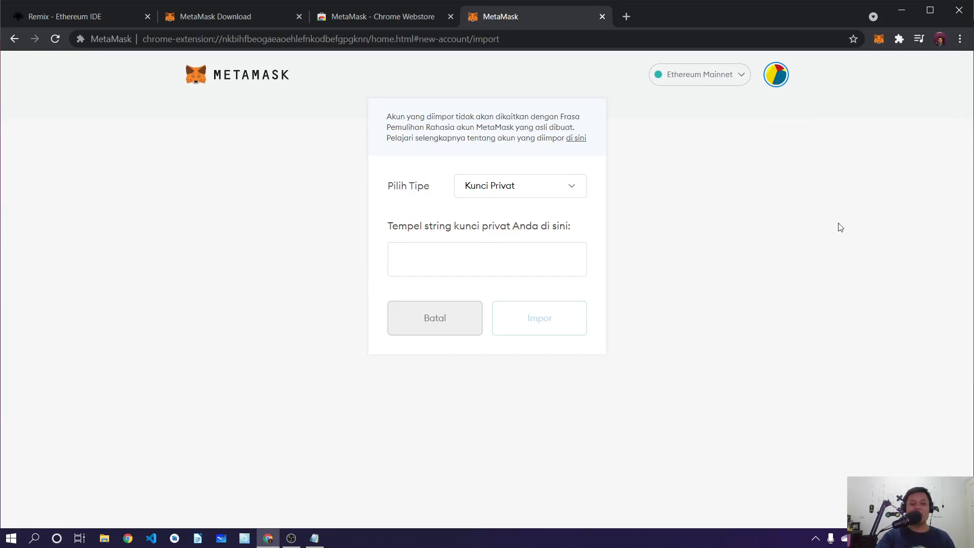
- Return to Remix and reload the page, accepting that unsaved changes may be lost
click(111, 16)
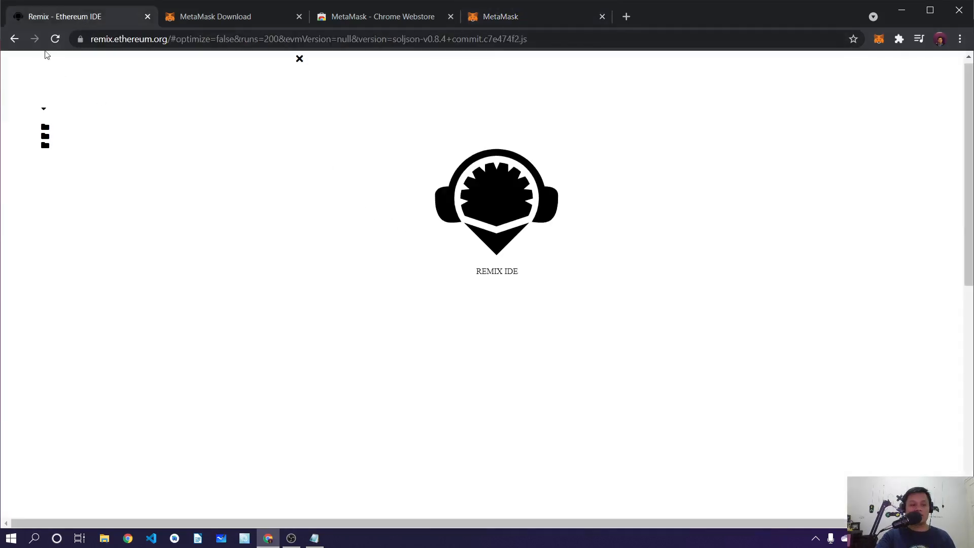
click(57, 40)
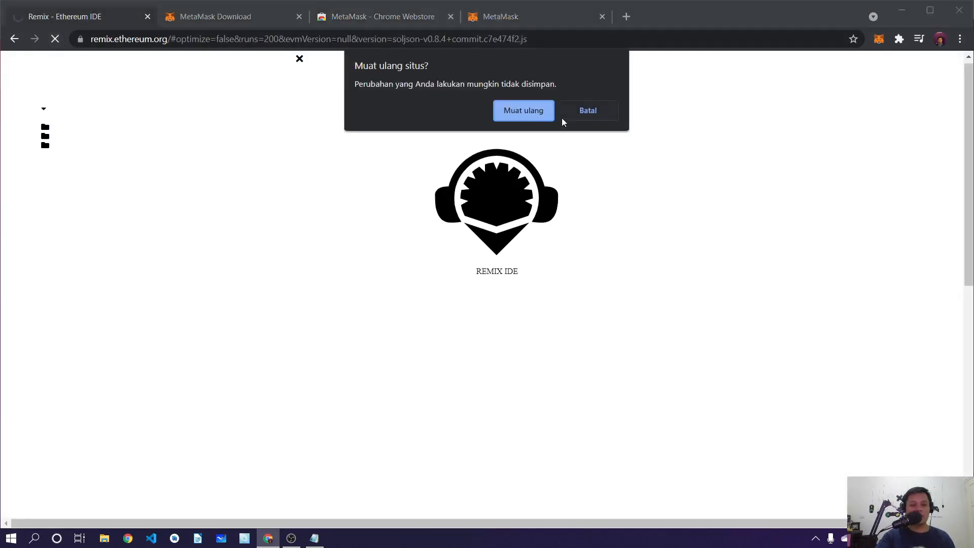
click(517, 119)
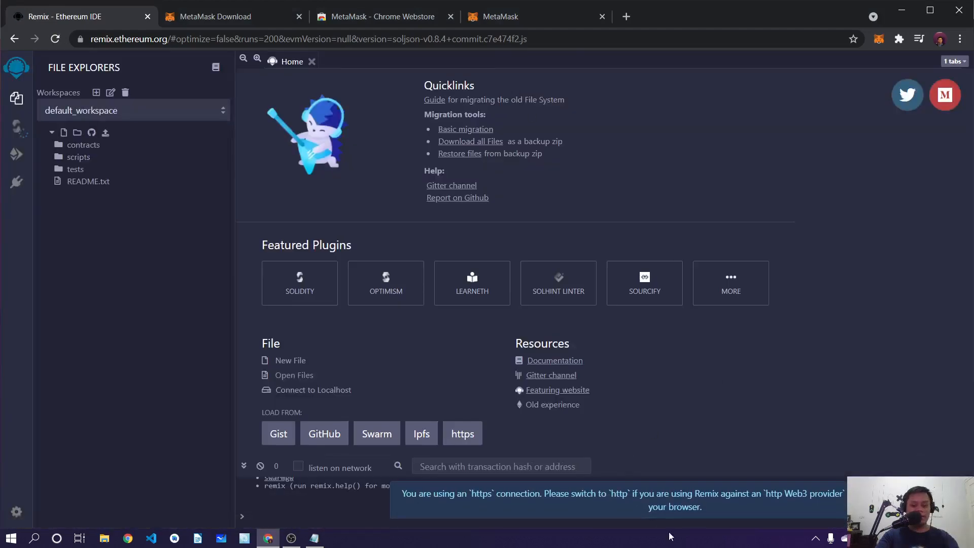
click(66, 112)
click(97, 145)
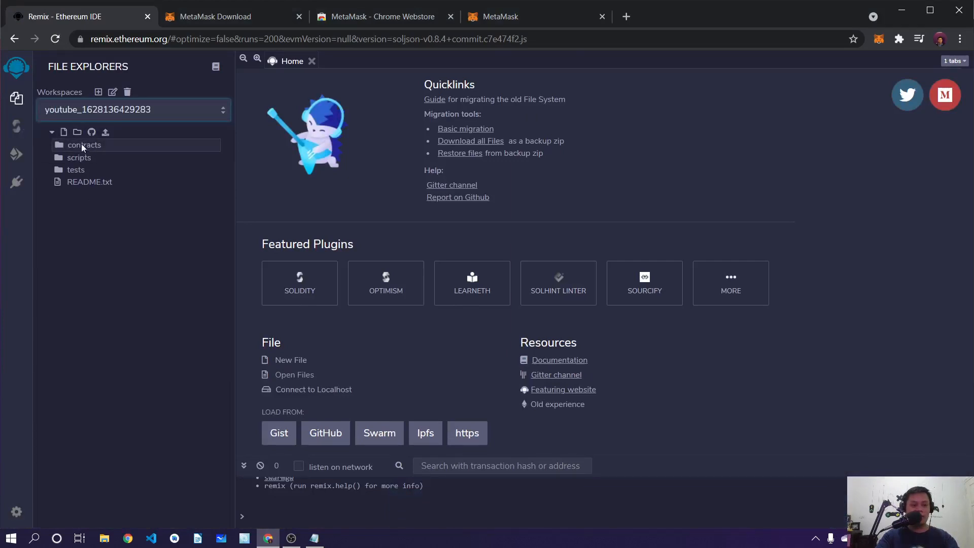
click(78, 145)
click(95, 205)
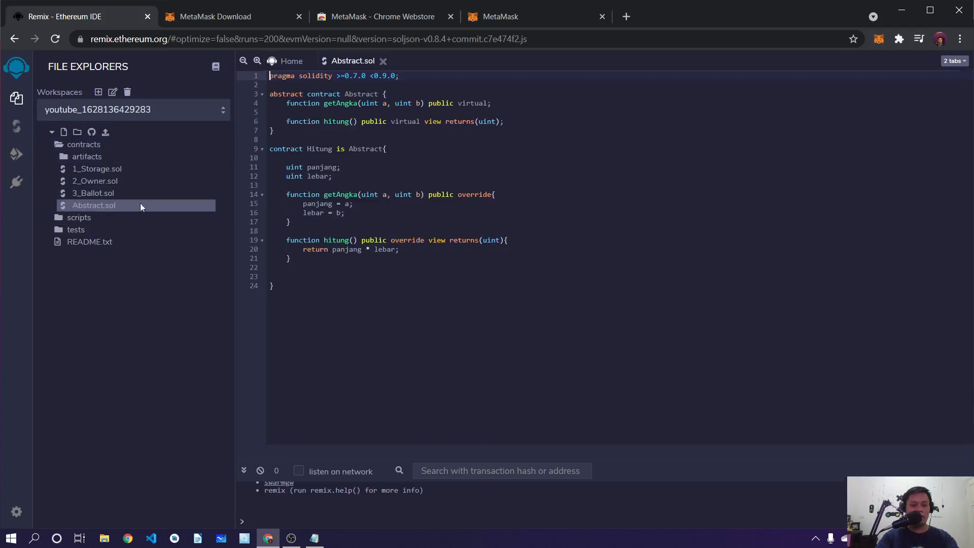
- Set the environment for deploying and running transactions to Injected Web3
click(18, 125)
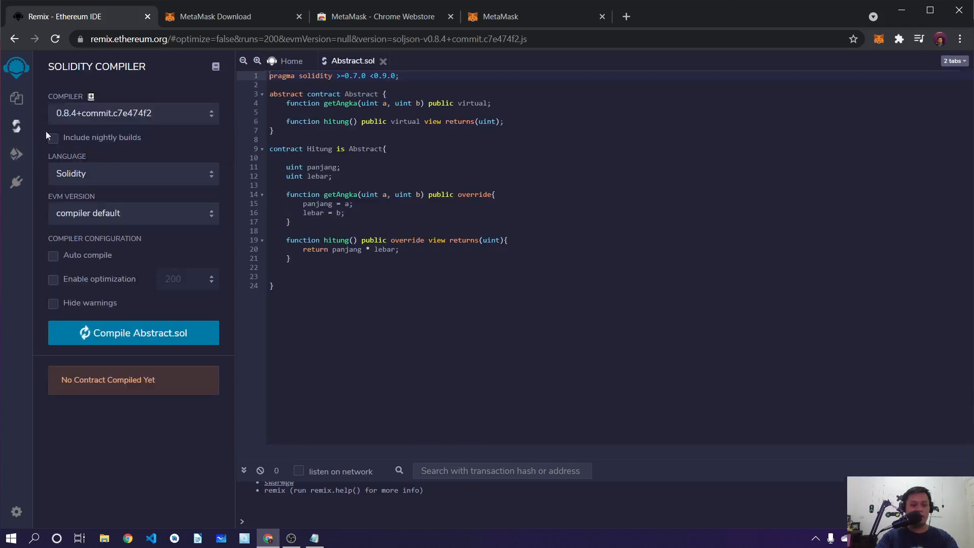
click(15, 155)
click(98, 115)
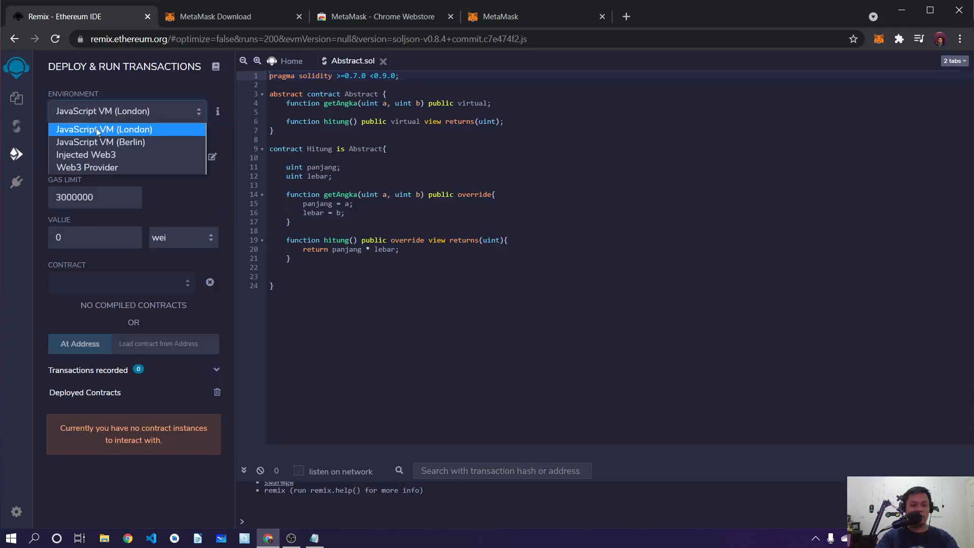
click(96, 159)
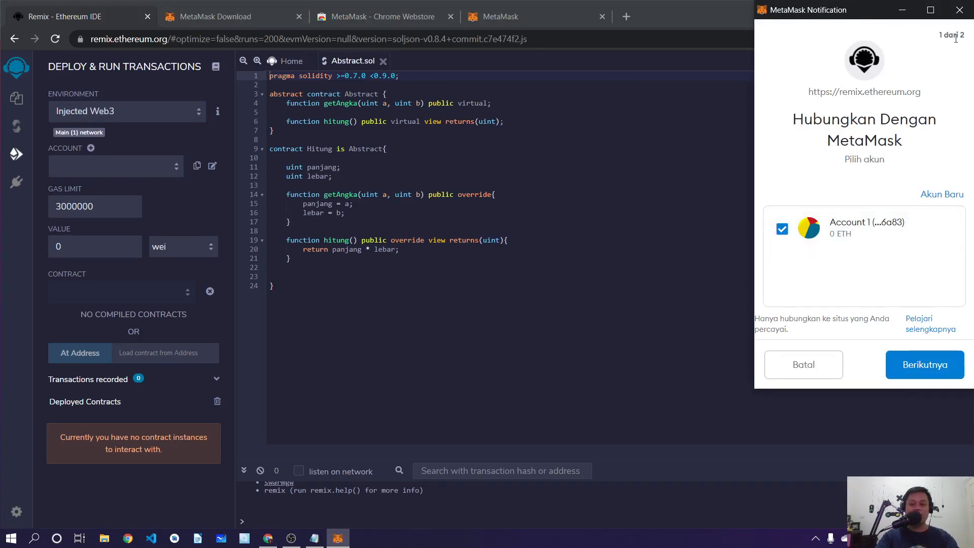
- Create a second MetaMask account under the suggested name and connect both accounts to Remix
click(936, 198)
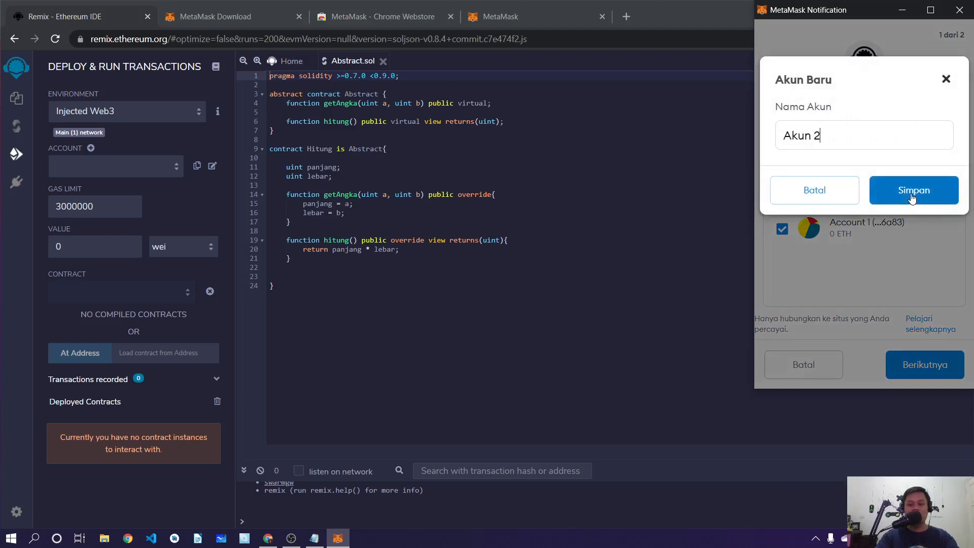
click(888, 192)
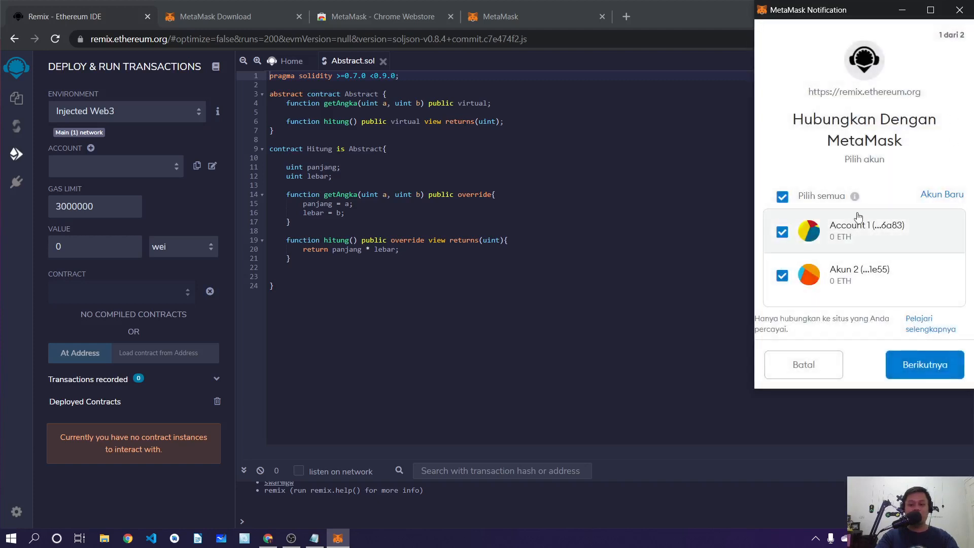
click(925, 365)
click(919, 375)
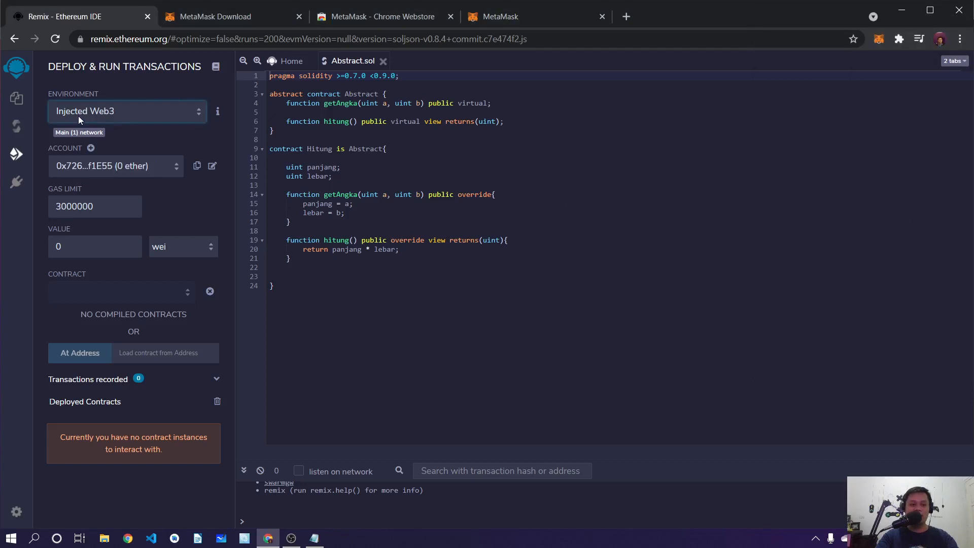
- Check the activity and assets of the connected account in the MetaMask extension and copy its address
click(877, 38)
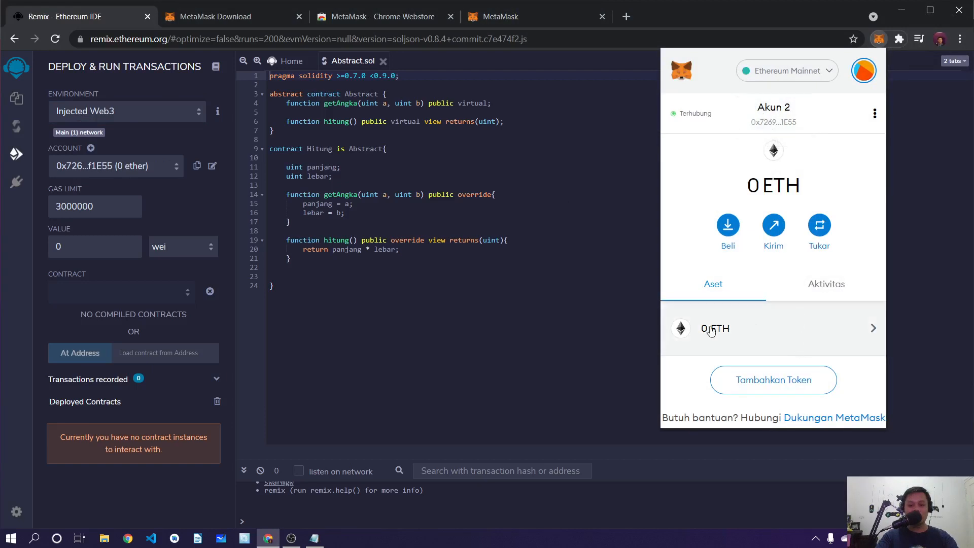
click(805, 294)
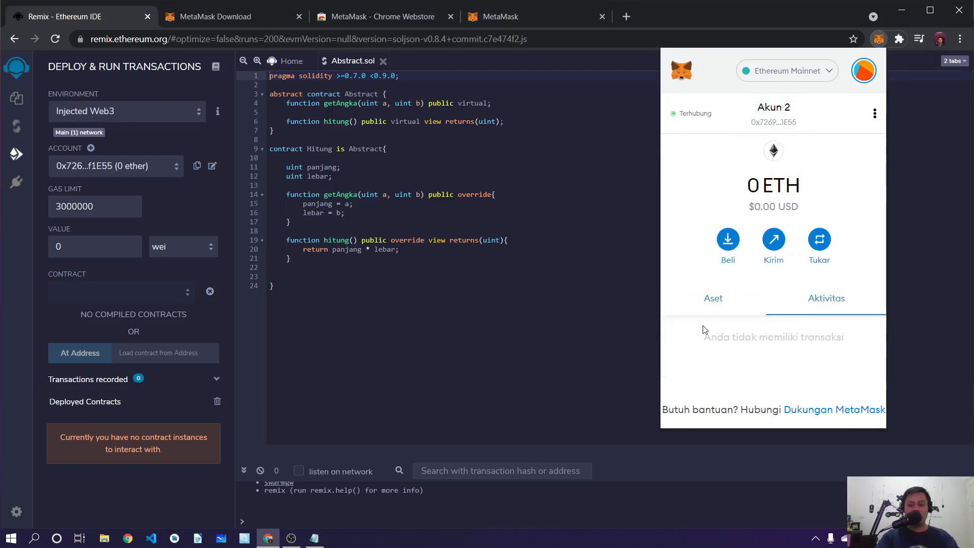
click(692, 311)
click(769, 124)
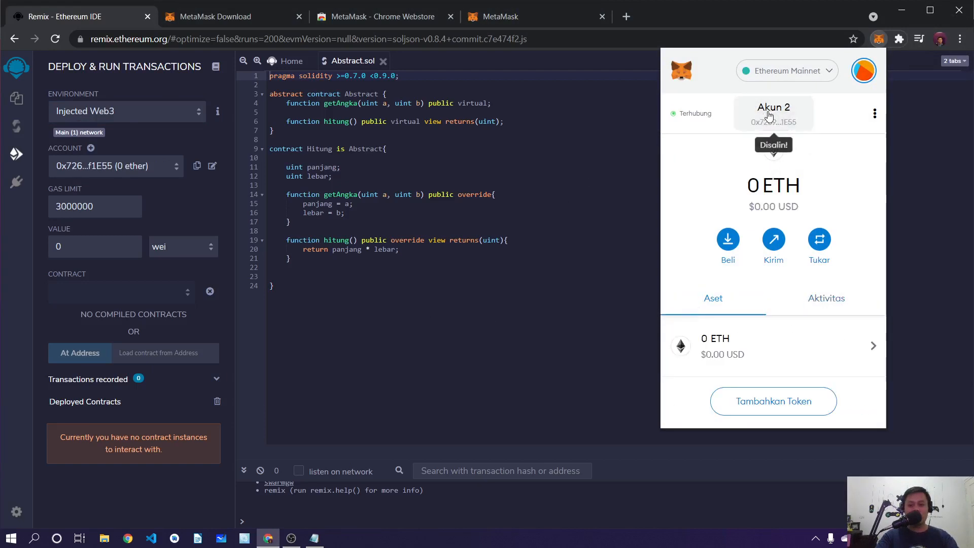
- Check the account options, activity and assets of Akun 2 in the MetaMask extension
click(874, 116)
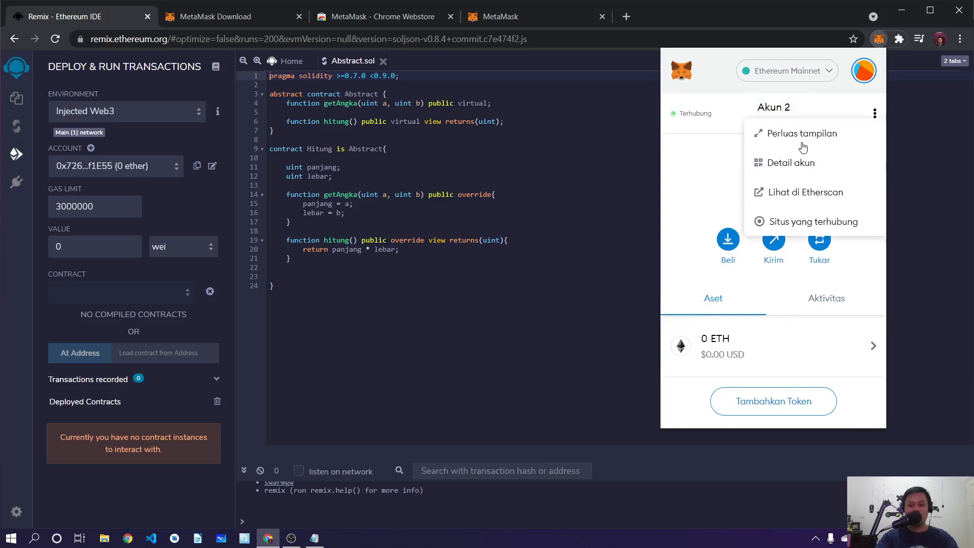
click(671, 192)
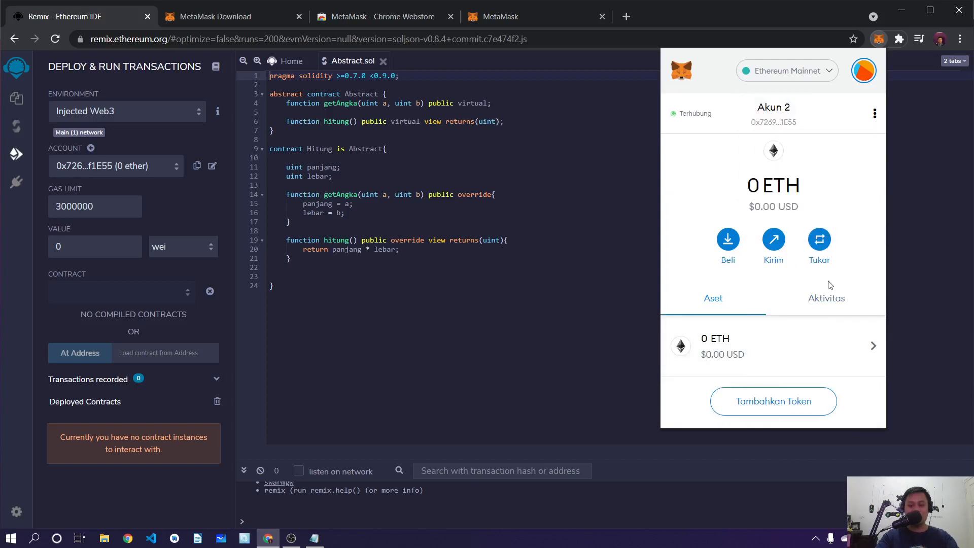
click(830, 297)
click(704, 307)
- Try to switch the MetaMask network to Localhost 8545
click(823, 71)
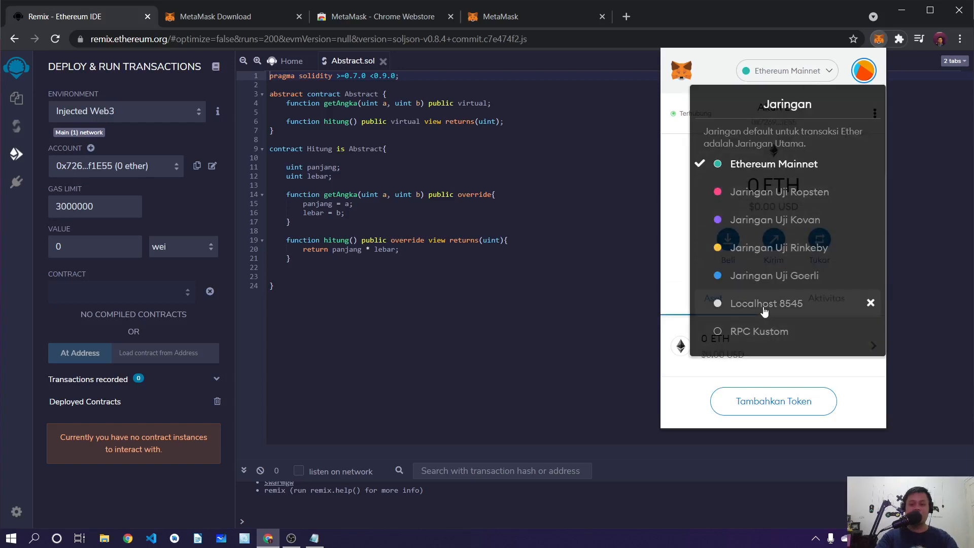
click(764, 305)
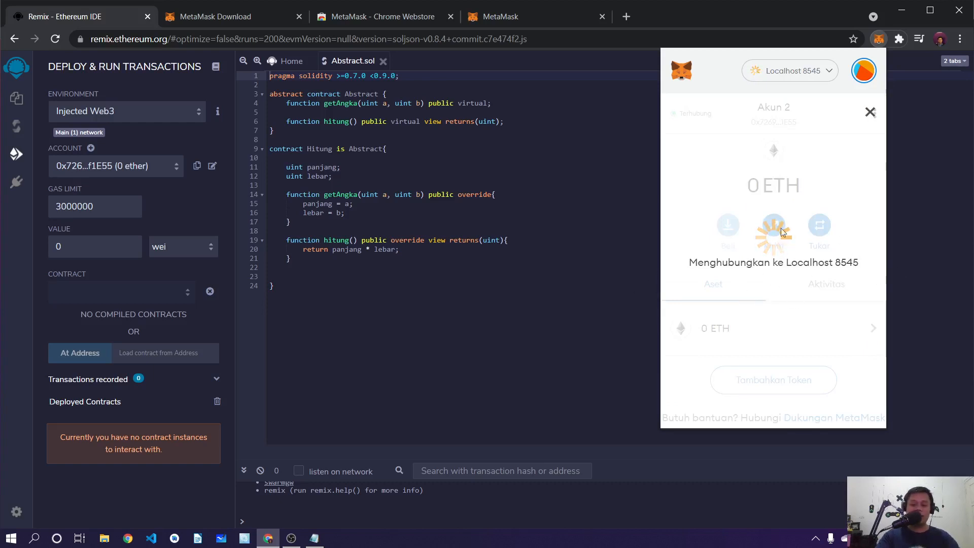
click(870, 112)
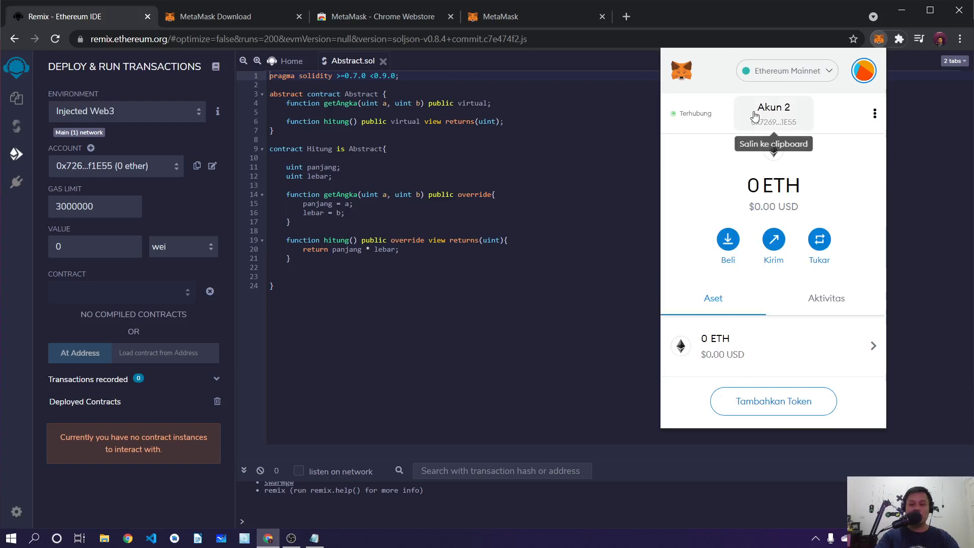
- Open the MetaMask account import form and examine its import types and the private key (Kunci Privat) field
click(874, 113)
click(825, 71)
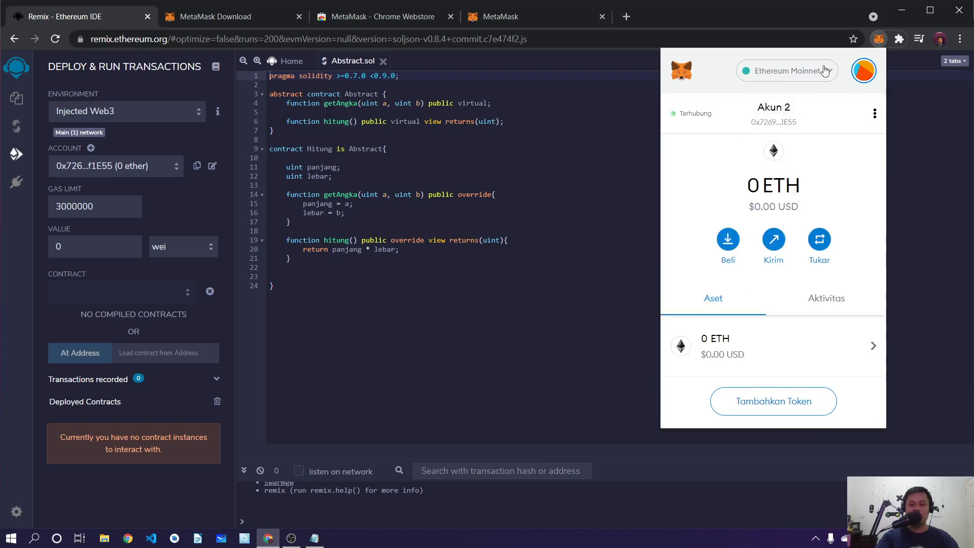
click(824, 70)
click(873, 77)
click(872, 77)
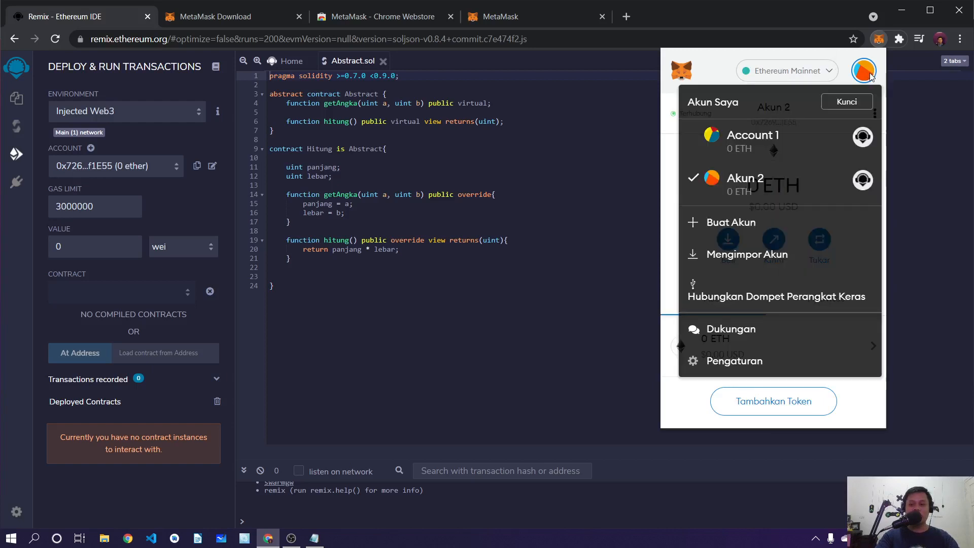
click(746, 252)
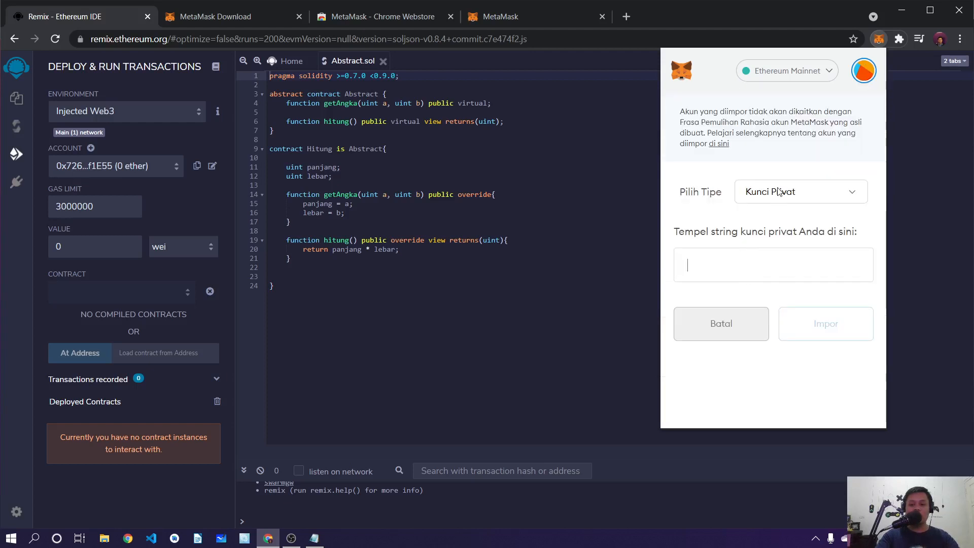
click(780, 191)
click(771, 210)
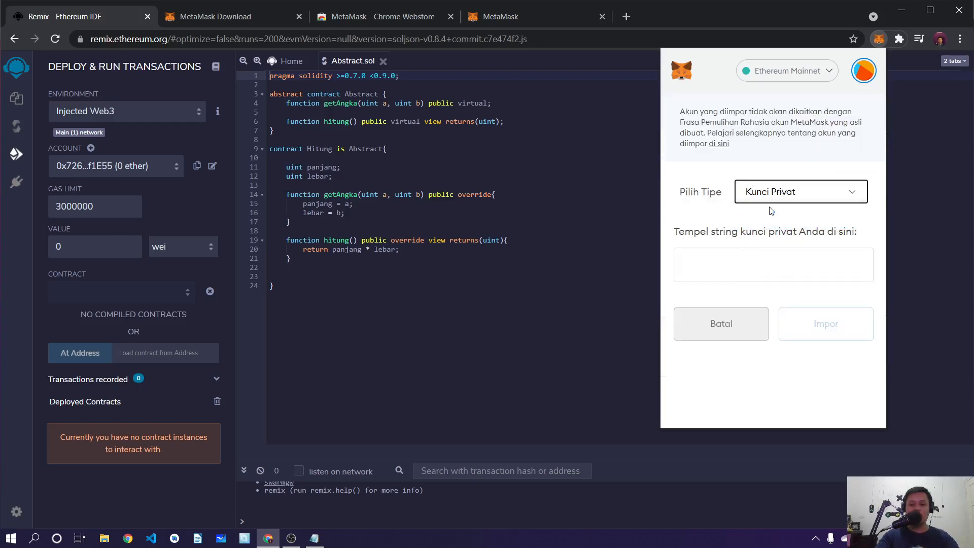
click(730, 271)
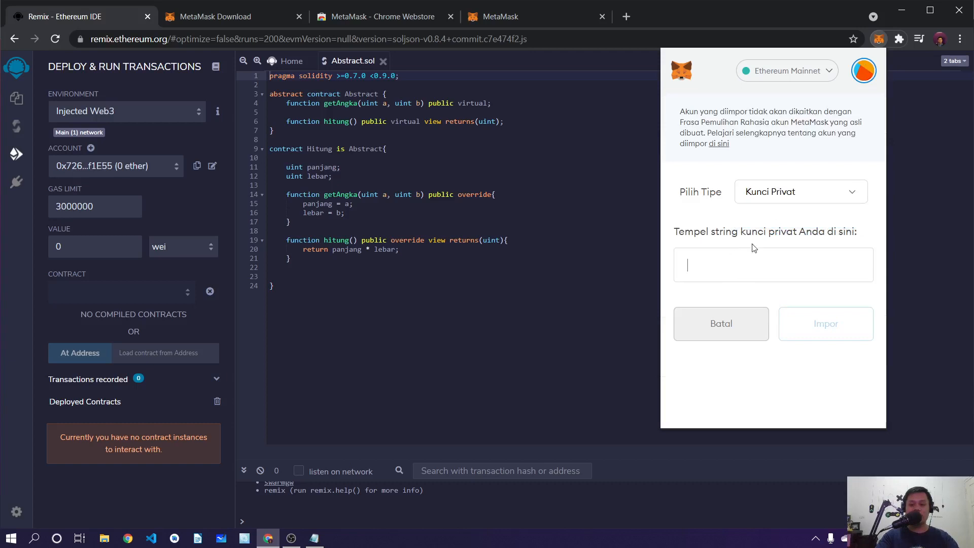
- Compare the accounts offered for deployment in Remix with the account connected in the MetaMask extension
click(165, 167)
click(169, 187)
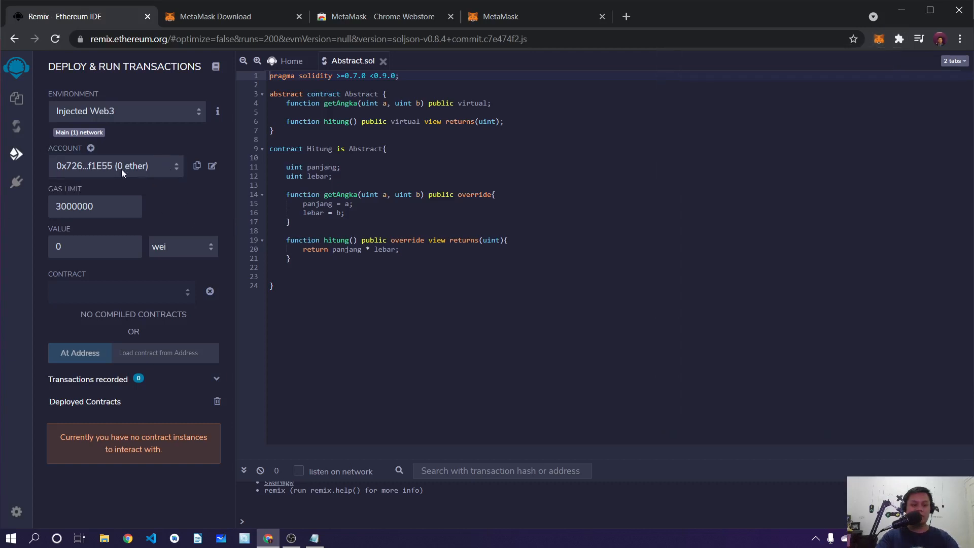
click(103, 168)
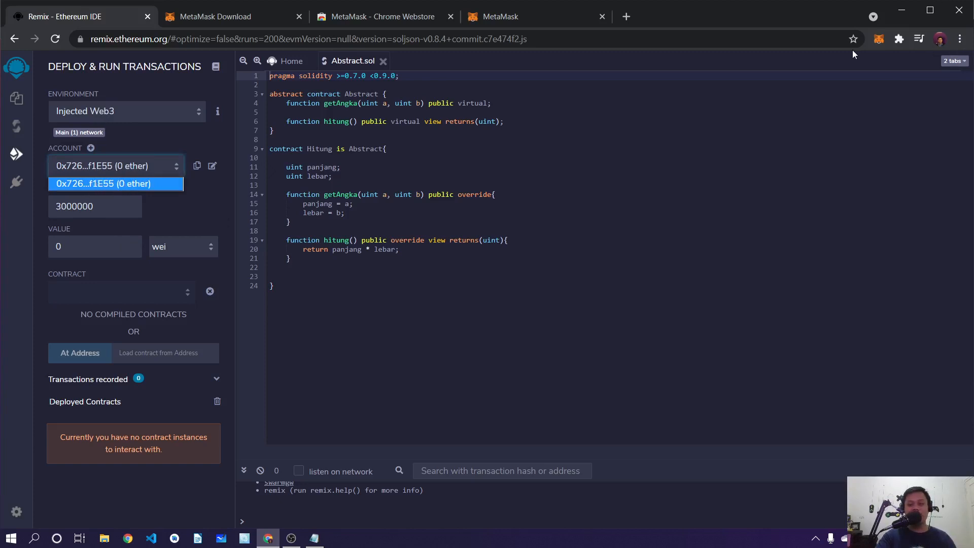
click(880, 39)
click(879, 40)
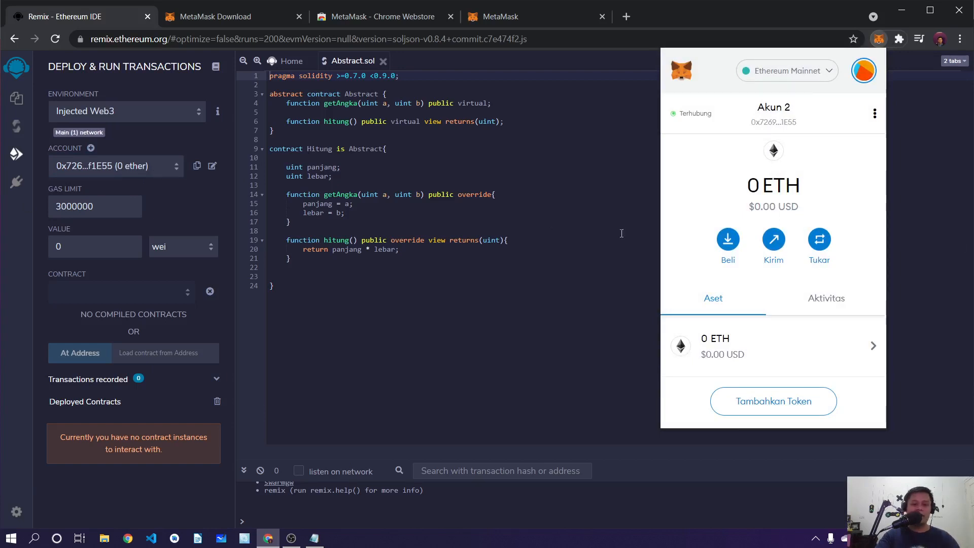
click(879, 39)
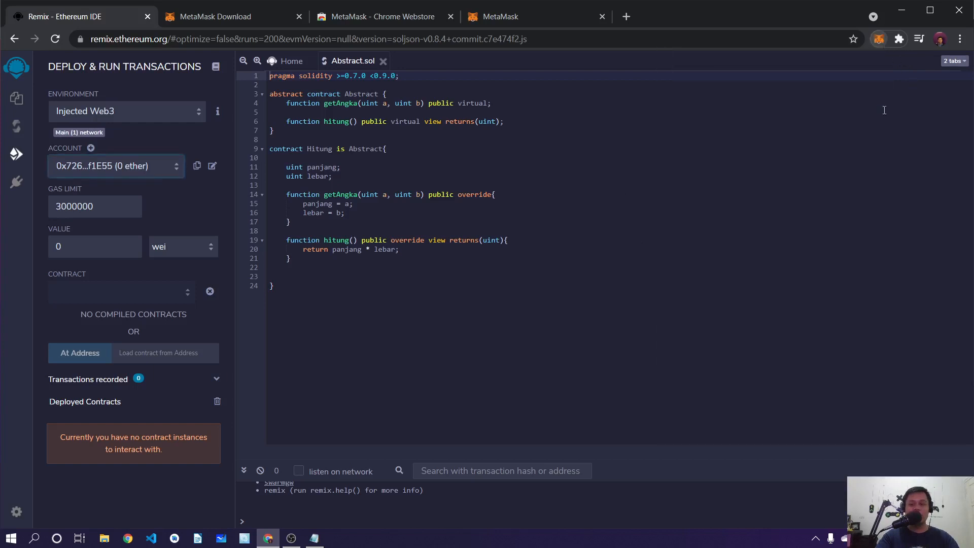